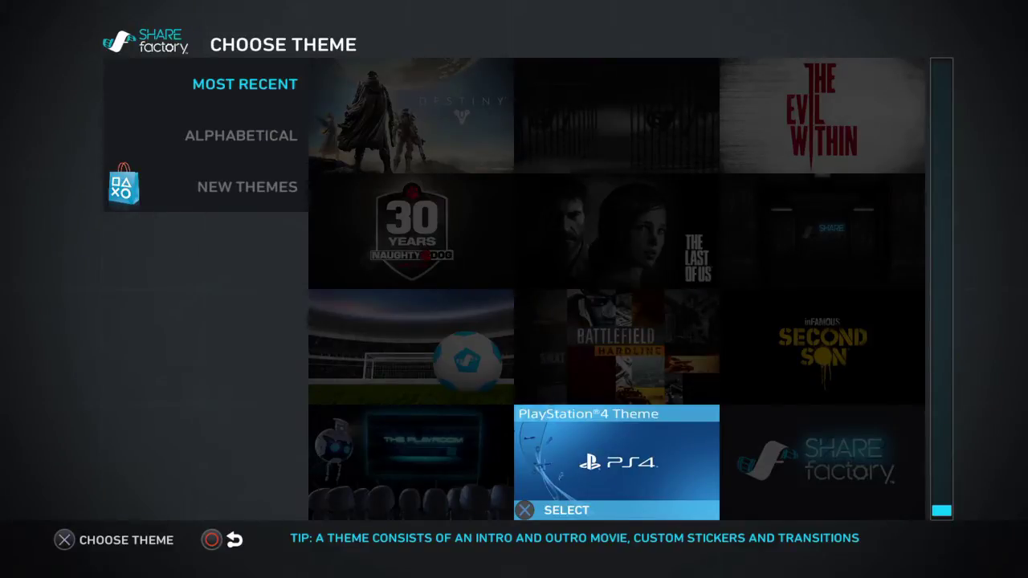
- Choose the PlayStation 4 Theme for the new project
{"action": "key", "text": "Return"}
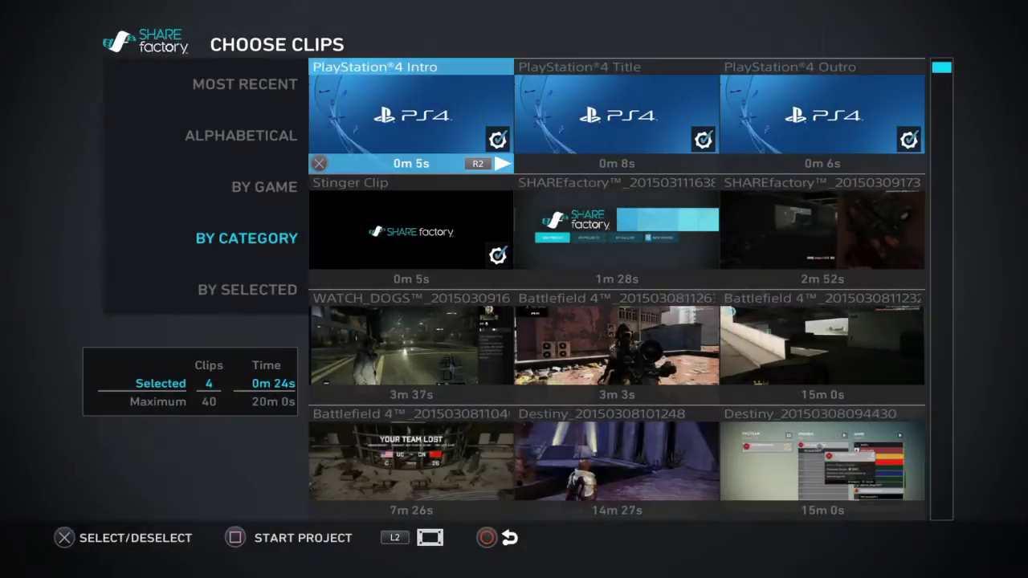
- Look through the theme clips and recorded gameplay clips available for the project
{"action": "key", "text": "Down"}
{"action": "key", "text": "Down"}
{"action": "key", "text": "Right"}
{"action": "key", "text": "Right"}
{"action": "key", "text": "Up"}
{"action": "key", "text": "Left"}
{"action": "key", "text": "Down"}
{"action": "key", "text": "Down"}
{"action": "key", "text": "Down"}
{"action": "key", "text": "Down"}
{"action": "key", "text": "Up"}
{"action": "key", "text": "Up"}
{"action": "key", "text": "Down"}
{"action": "key", "text": "Down"}
{"action": "key", "text": "Down"}
{"action": "key", "text": "Down"}
{"action": "key", "text": "Up"}
{"action": "key", "text": "Right"}
{"action": "key", "text": "Right"}
{"action": "key", "text": "Left"}
{"action": "key", "text": "Left"}
- Preview the PlayStation 4 Intro clip and the PlayStation 4 Title clip
{"action": "key", "text": "R2"}
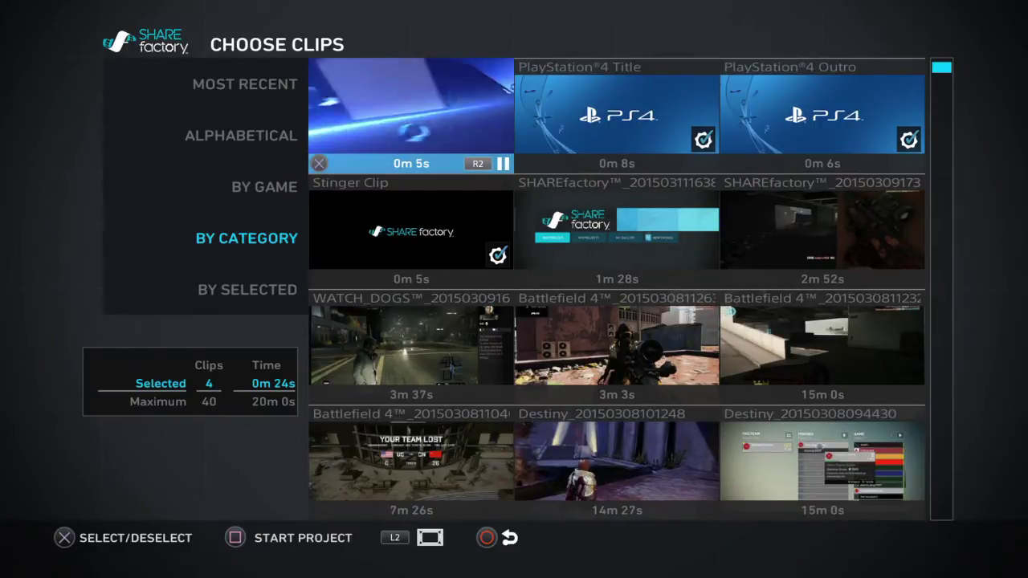
{"action": "key", "text": "Right"}
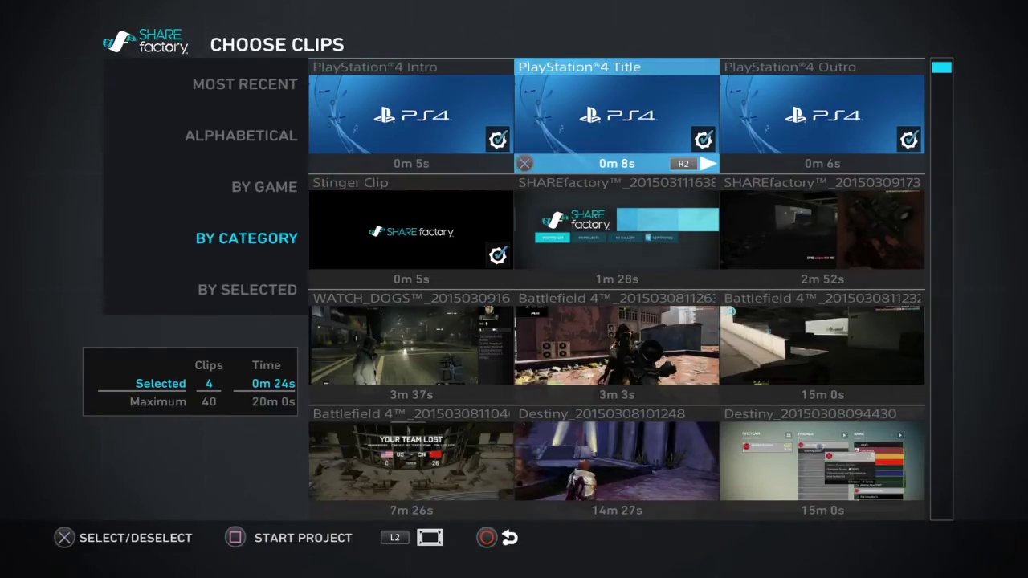
{"action": "key", "text": "Down"}
{"action": "key", "text": "Up"}
{"action": "key", "text": "R2"}
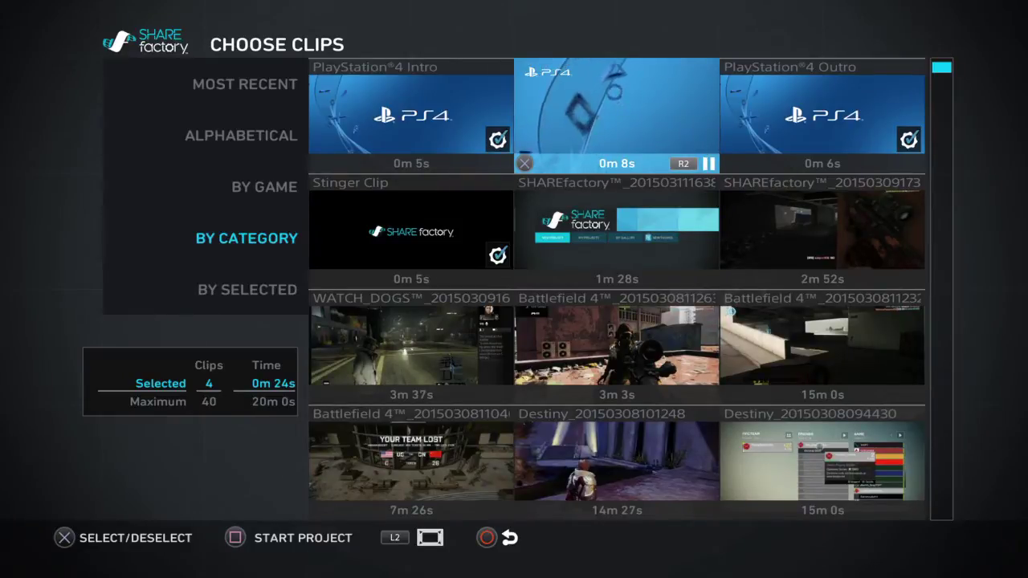
{"action": "key", "text": "Right"}
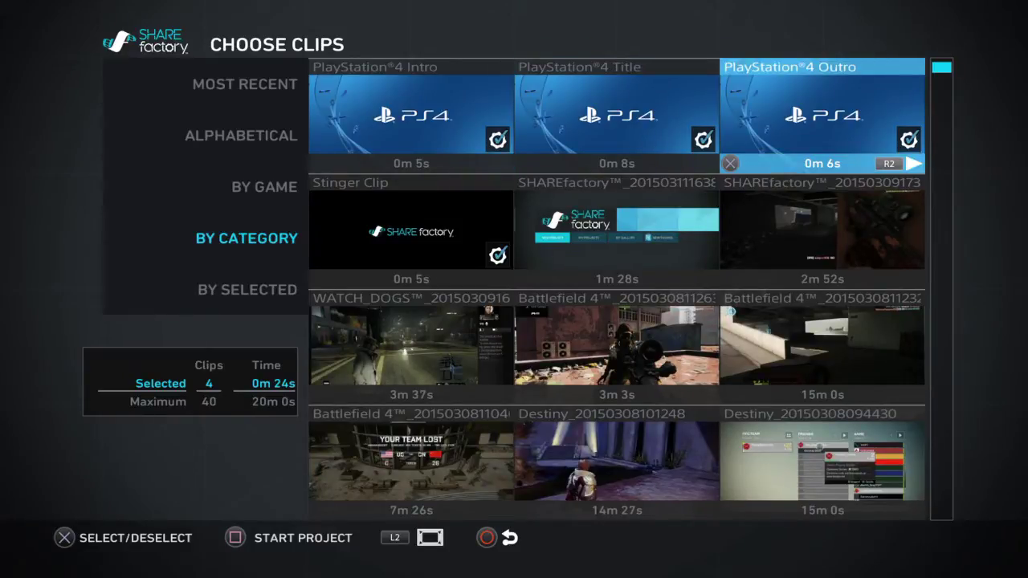
{"action": "key", "text": "Left"}
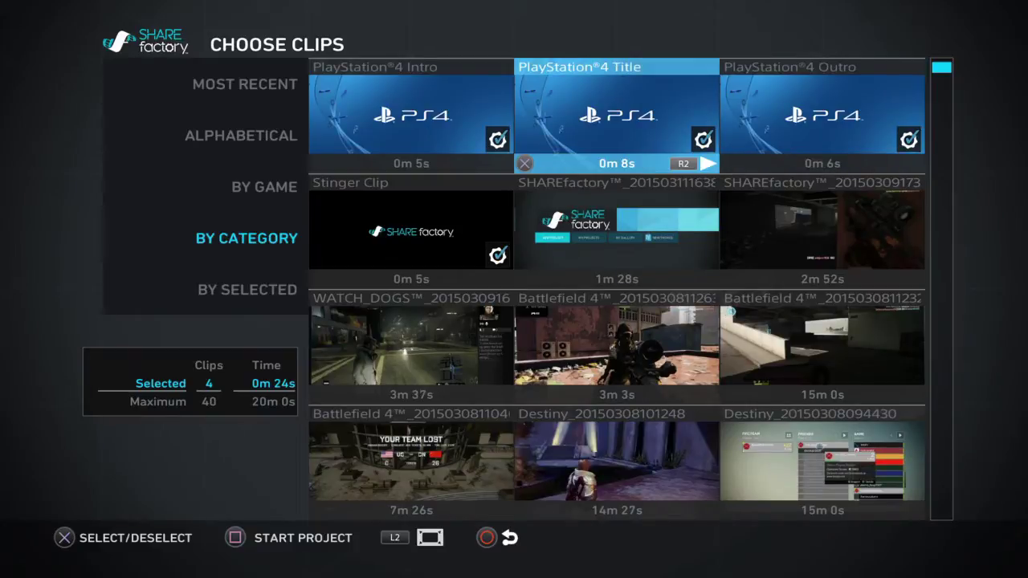
{"action": "key", "text": "Left"}
{"action": "key", "text": "Right"}
{"action": "key", "text": "Right"}
{"action": "key", "text": "Down"}
{"action": "key", "text": "Left"}
{"action": "key", "text": "Left"}
{"action": "key", "text": "Up"}
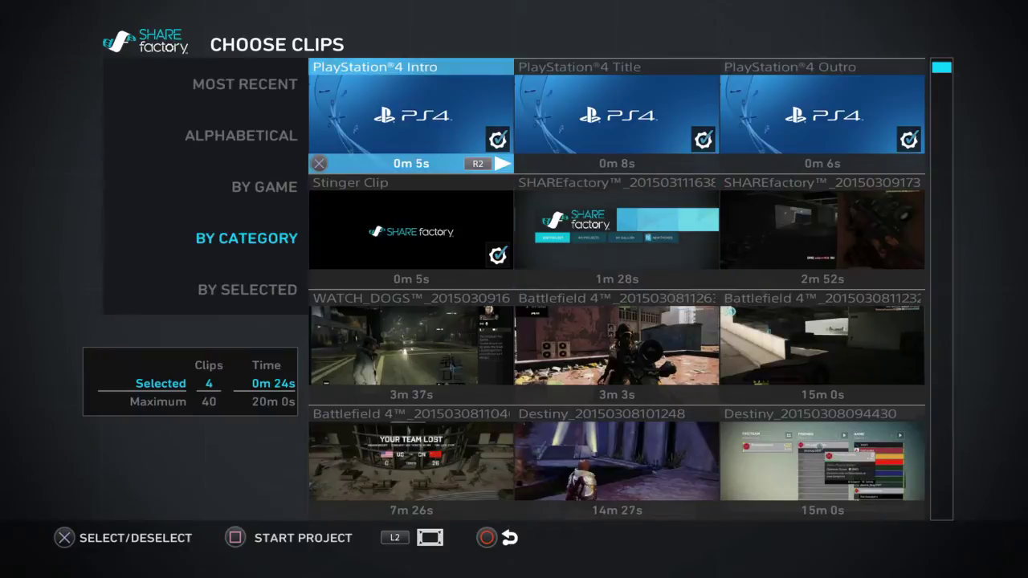
{"action": "key", "text": "Right"}
{"action": "key", "text": "Left"}
- Deselect the PlayStation 4 Intro and PlayStation 4 Outro clips and select both again
{"action": "key", "text": "Return"}
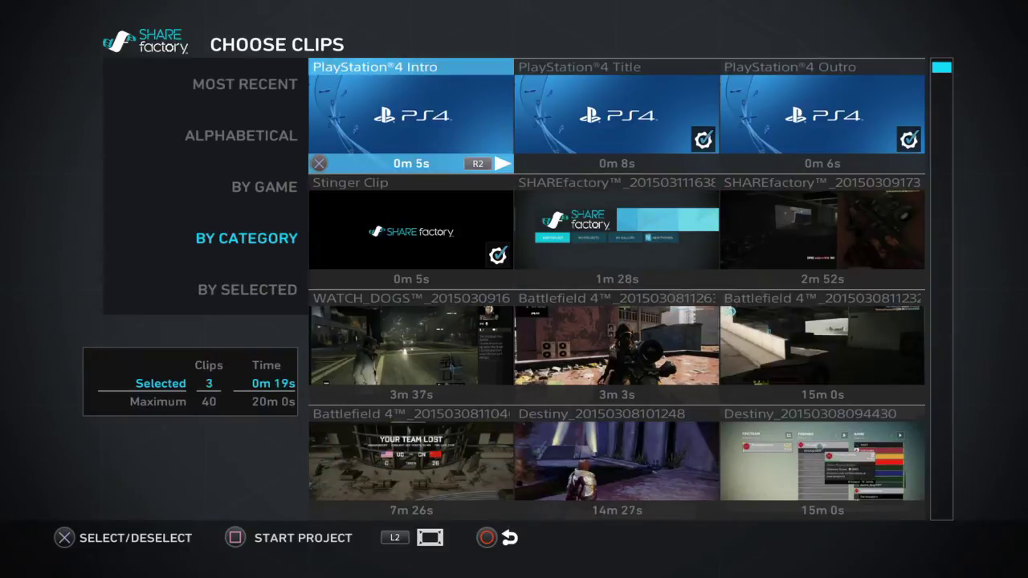
{"action": "key", "text": "Right"}
{"action": "key", "text": "Right"}
{"action": "key", "text": "Return"}
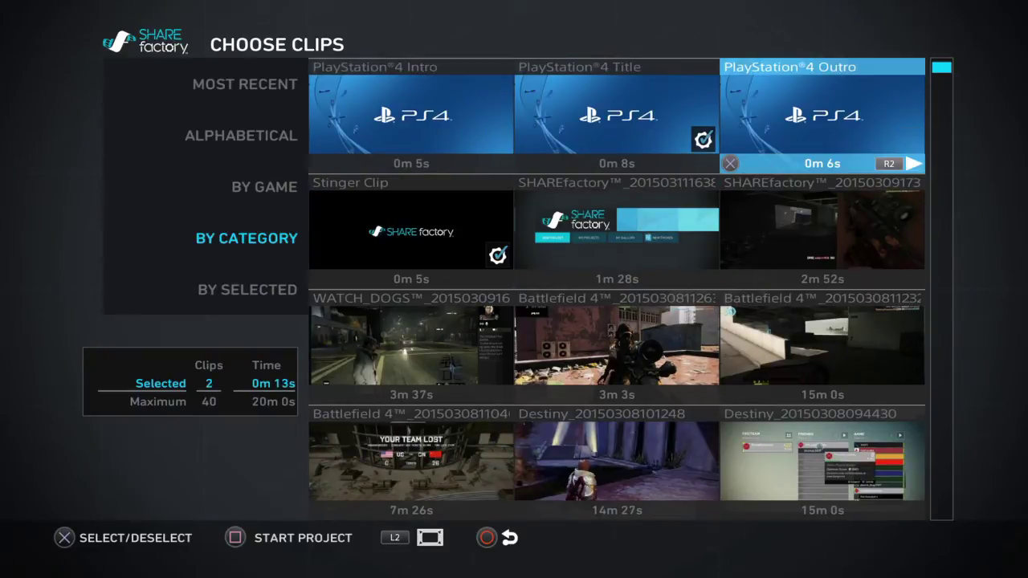
{"action": "key", "text": "Left"}
{"action": "key", "text": "Left"}
{"action": "key", "text": "Return"}
{"action": "key", "text": "Right"}
{"action": "key", "text": "Right"}
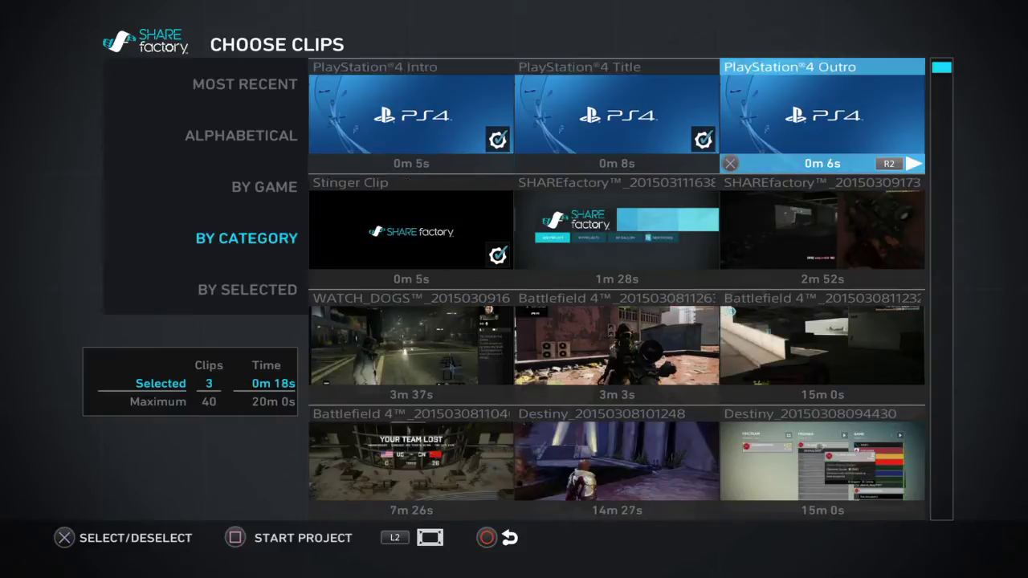
{"action": "key", "text": "Return"}
- Deselect the PlayStation 4 Intro clip so it is left out of the project
{"action": "key", "text": "Left"}
{"action": "key", "text": "Left"}
{"action": "key", "text": "Right"}
{"action": "key", "text": "Left"}
{"action": "key", "text": "Return"}
{"action": "key", "text": "Right"}
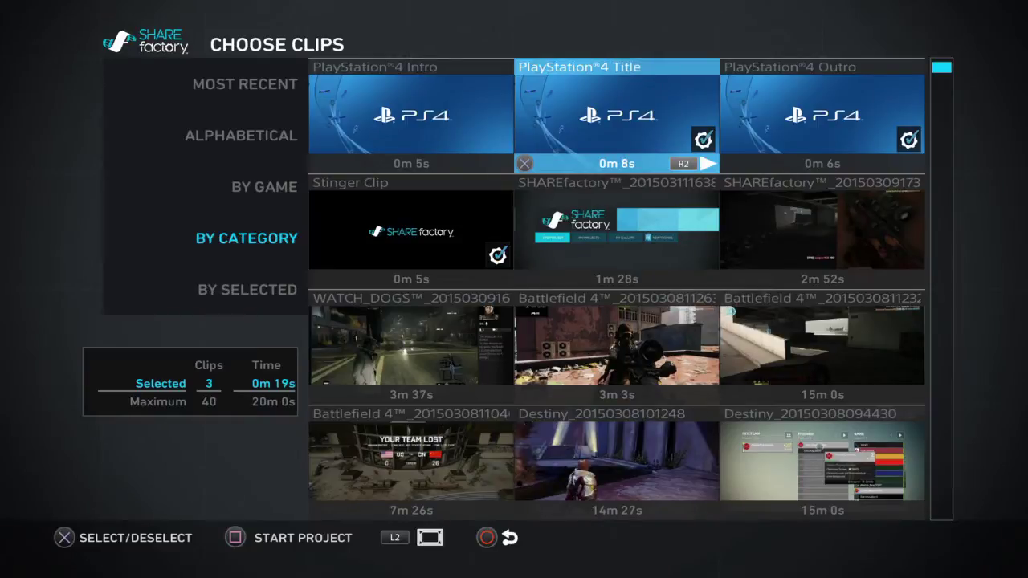
{"action": "key", "text": "Right"}
{"action": "key", "text": "Down"}
{"action": "key", "text": "Left"}
{"action": "key", "text": "Left"}
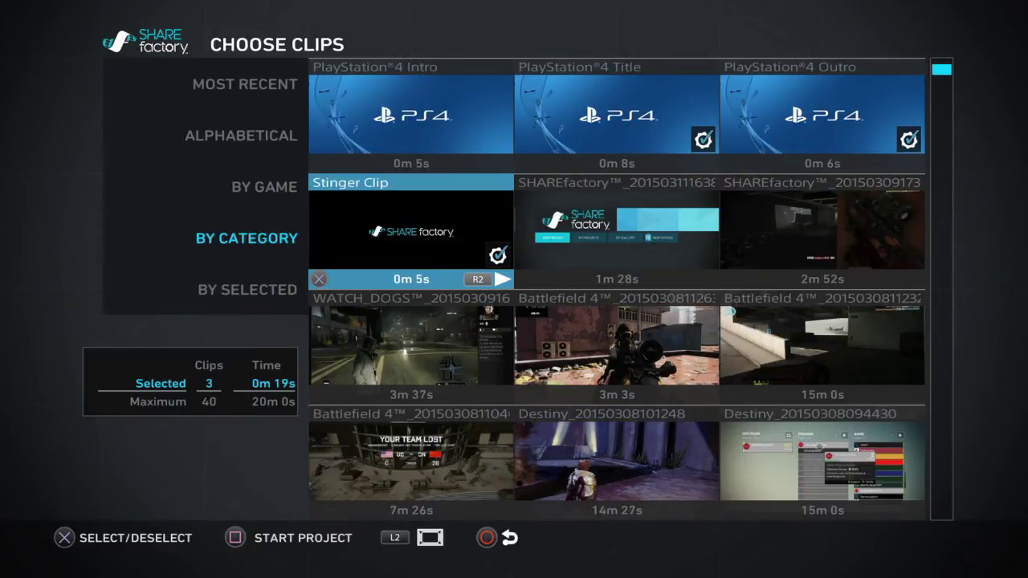
{"action": "key", "text": "Right"}
{"action": "key", "text": "Up"}
{"action": "key", "text": "Left"}
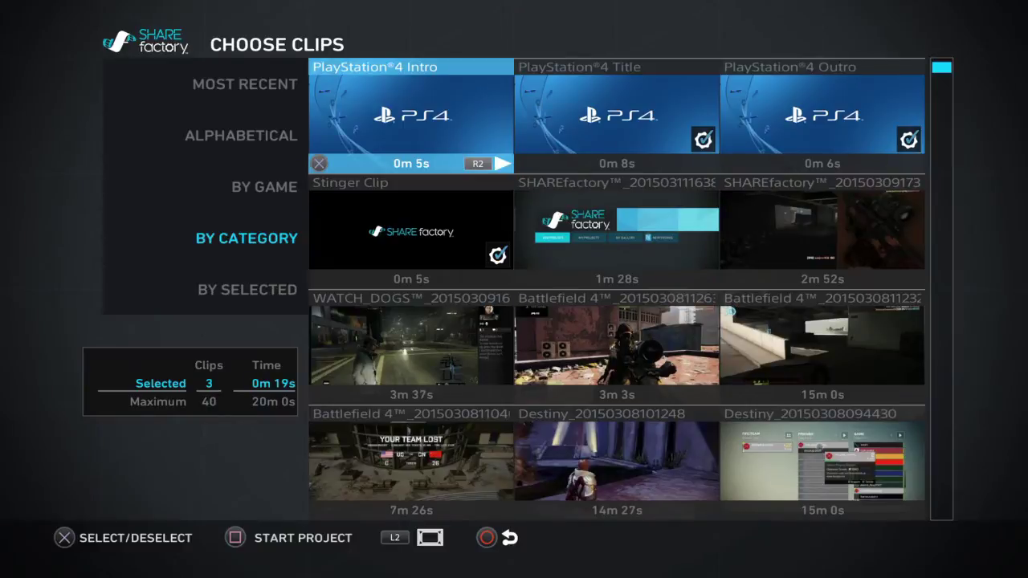
- Start the project with the selected clips and name it SHAREfactory Tutorial
{"action": "key", "text": "Return"}
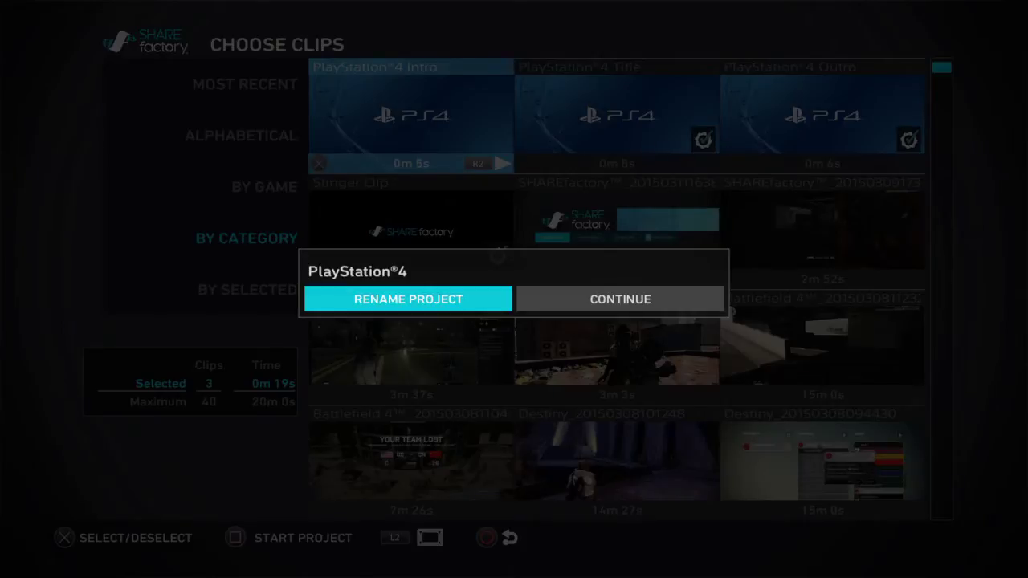
{"action": "key", "text": "Right"}
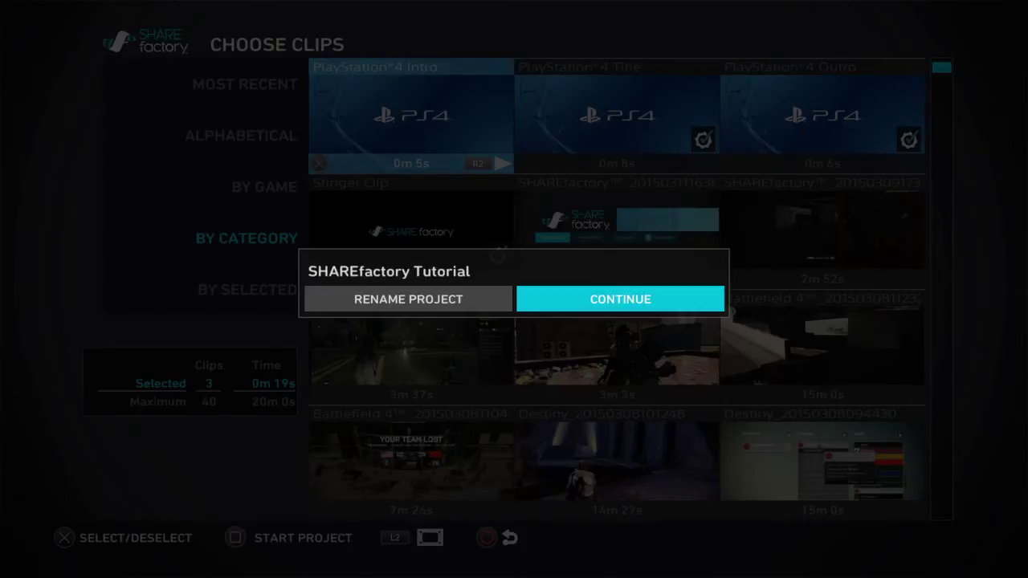
{"action": "key", "text": "Return"}
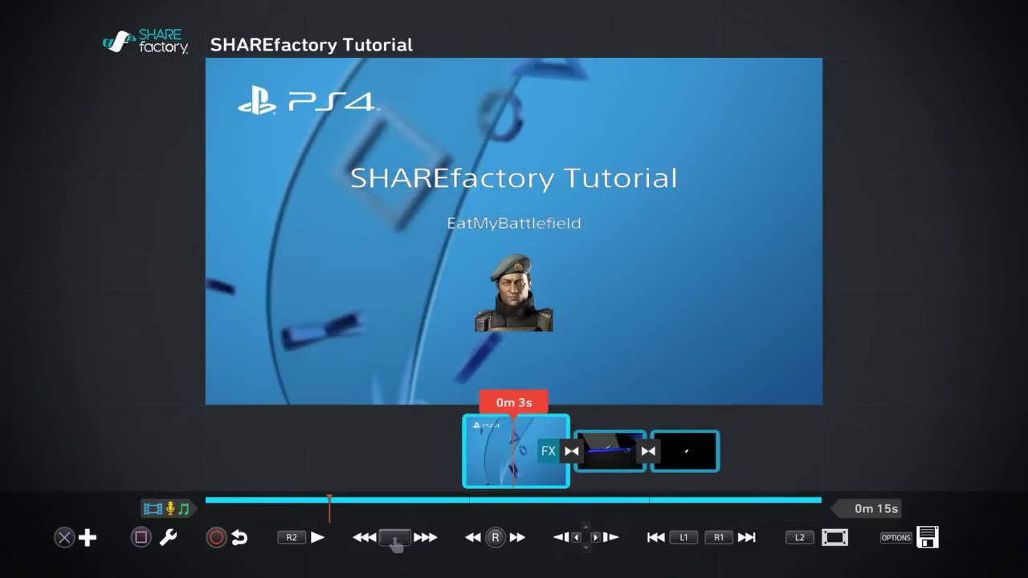
- Scrub back and forth through the opening seconds of the title clip on the timeline
{"action": "key", "text": "L1"}
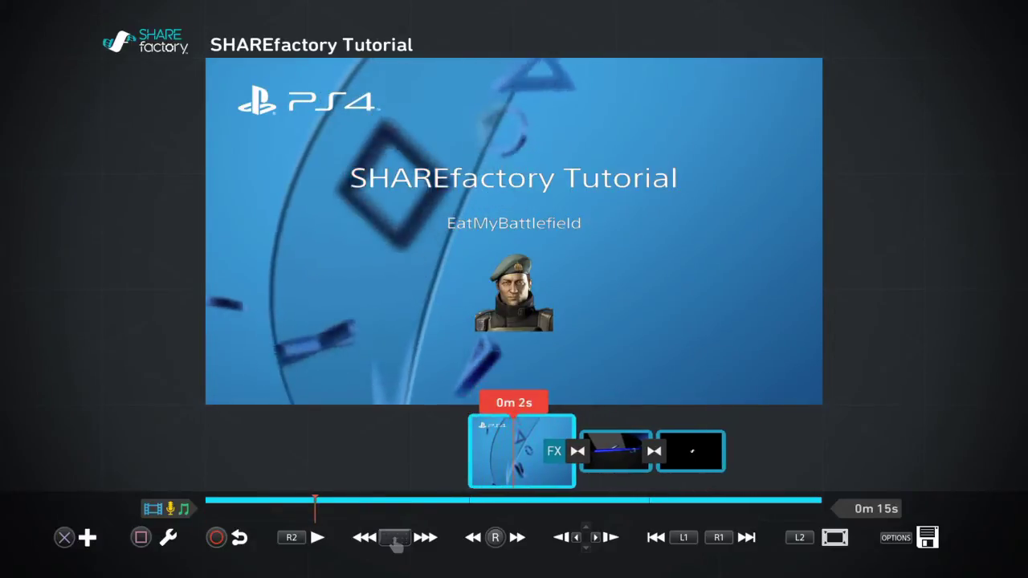
{"action": "key", "text": "Left"}
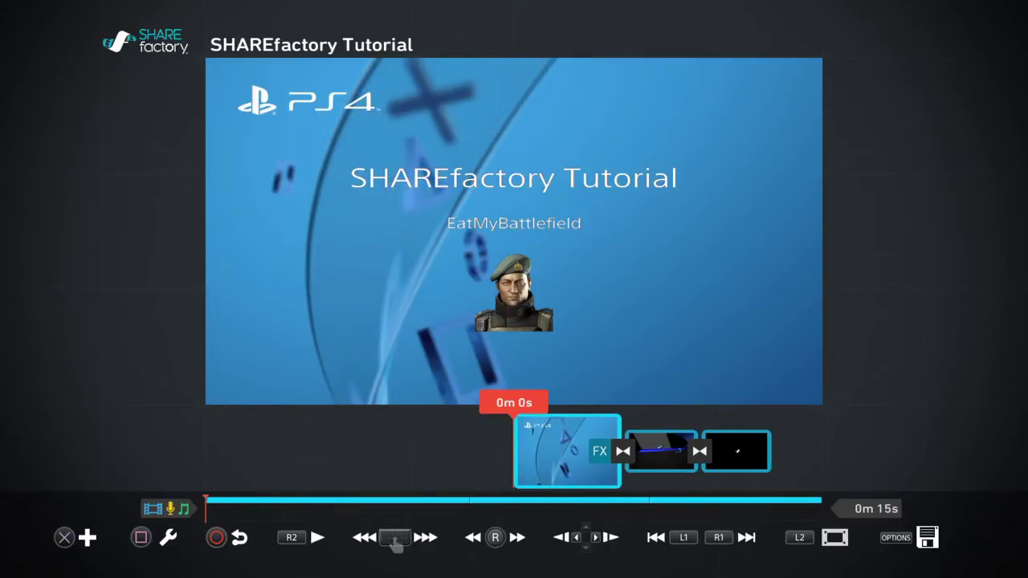
{"action": "key", "text": "Left"}
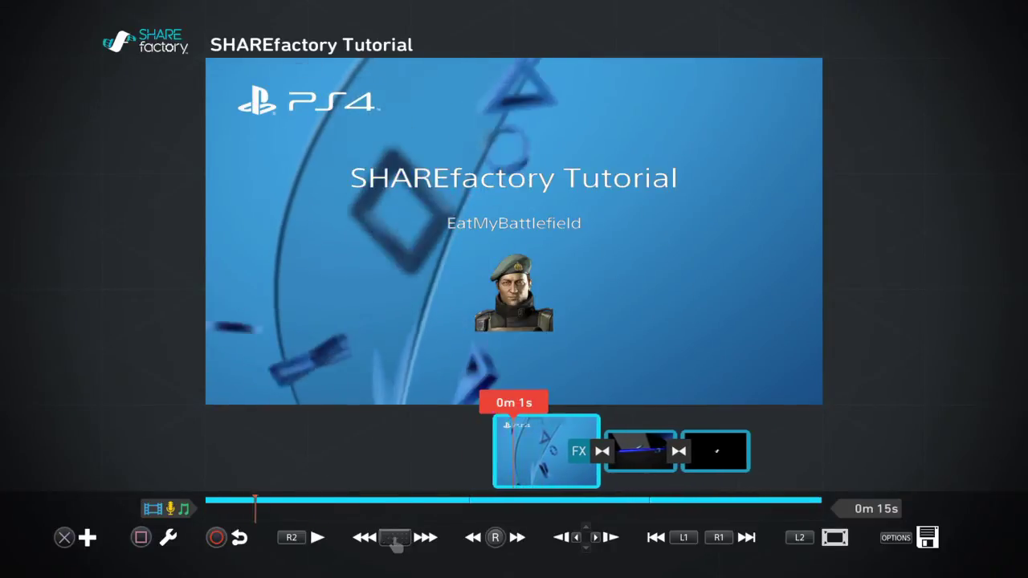
{"action": "key", "text": "Right"}
{"action": "key", "text": "Left"}
{"action": "key", "text": "Right"}
{"action": "key", "text": "Left"}
{"action": "key", "text": "Right"}
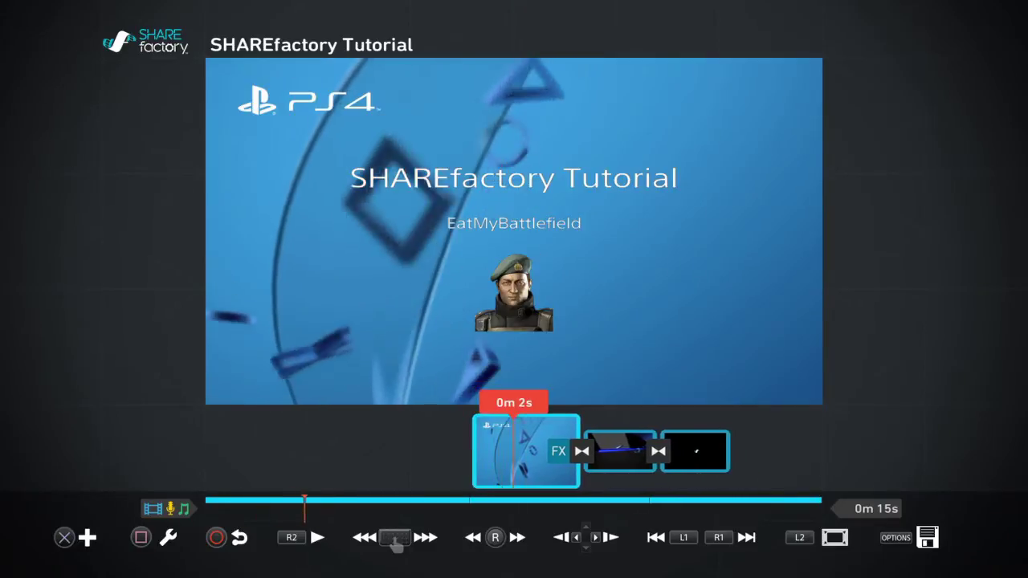
{"action": "key", "text": "Right"}
{"action": "key", "text": "Left"}
{"action": "key", "text": "Left"}
{"action": "key", "text": "Right"}
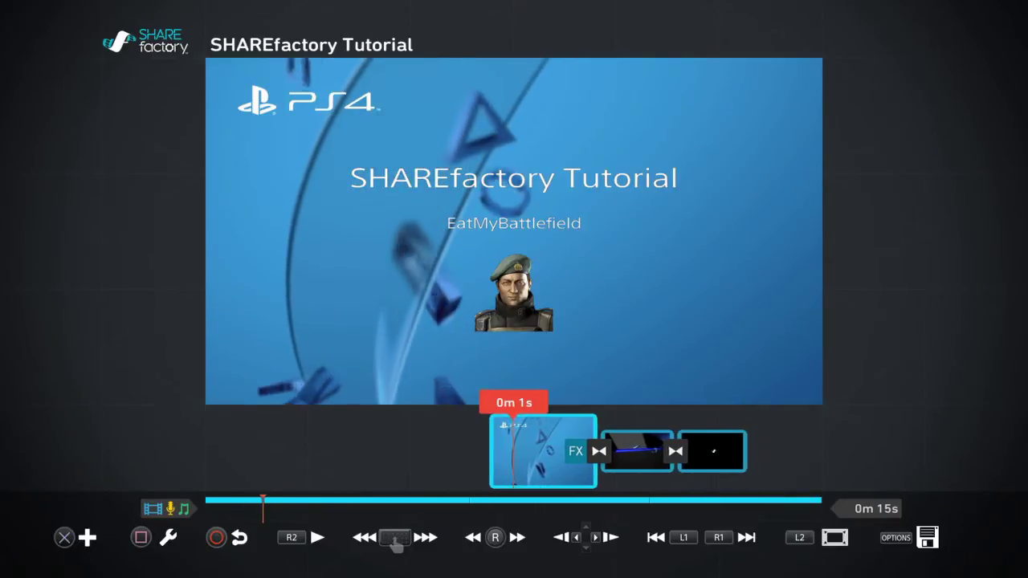
{"action": "key", "text": "Right"}
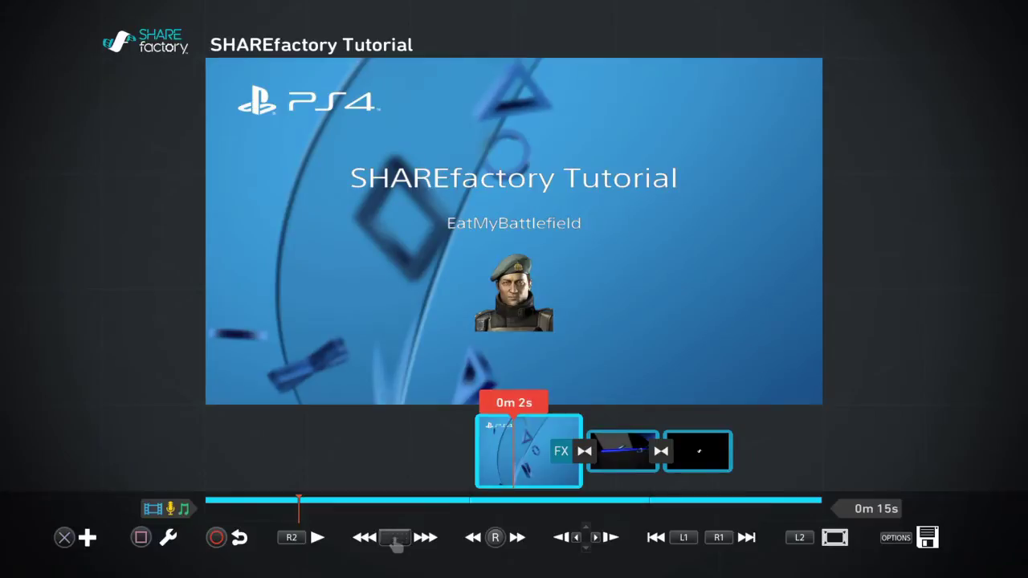
- Look through the editing options available for the title clip, from Split Clip to Edit Music
{"action": "key", "text": "Return"}
{"action": "key", "text": "Right"}
{"action": "key", "text": "Left"}
{"action": "key", "text": "Escape"}
{"action": "key", "text": "Return"}
{"action": "key", "text": "Right"}
{"action": "key", "text": "Right"}
{"action": "key", "text": "Right"}
{"action": "key", "text": "Right"}
{"action": "key", "text": "Right"}
{"action": "key", "text": "Right"}
{"action": "key", "text": "Right"}
{"action": "key", "text": "Left"}
{"action": "key", "text": "Left"}
{"action": "key", "text": "Left"}
{"action": "key", "text": "Left"}
{"action": "key", "text": "Left"}
{"action": "key", "text": "Left"}
{"action": "key", "text": "Left"}
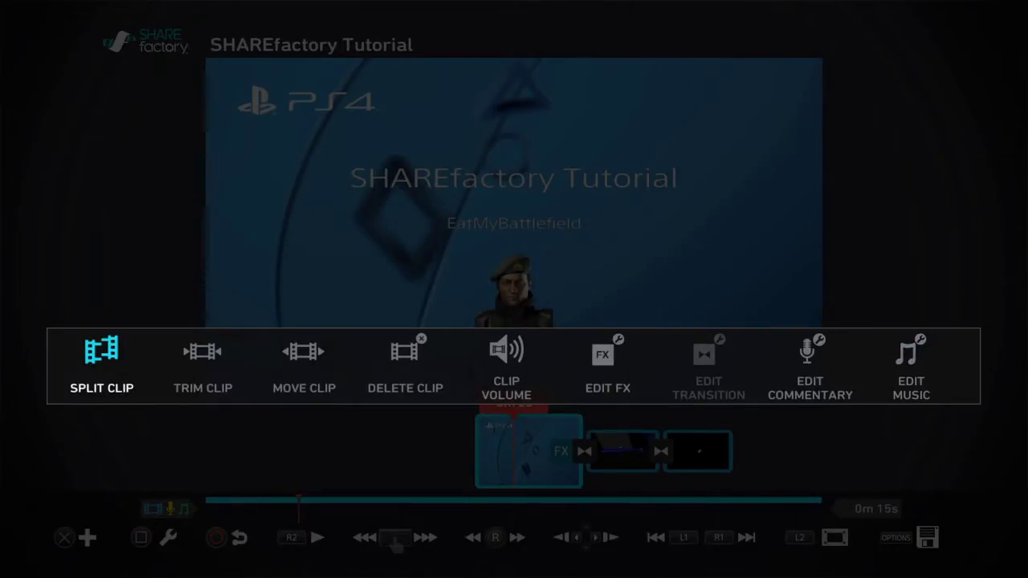
{"action": "key", "text": "Return"}
{"action": "key", "text": "Right"}
{"action": "key", "text": "Left"}
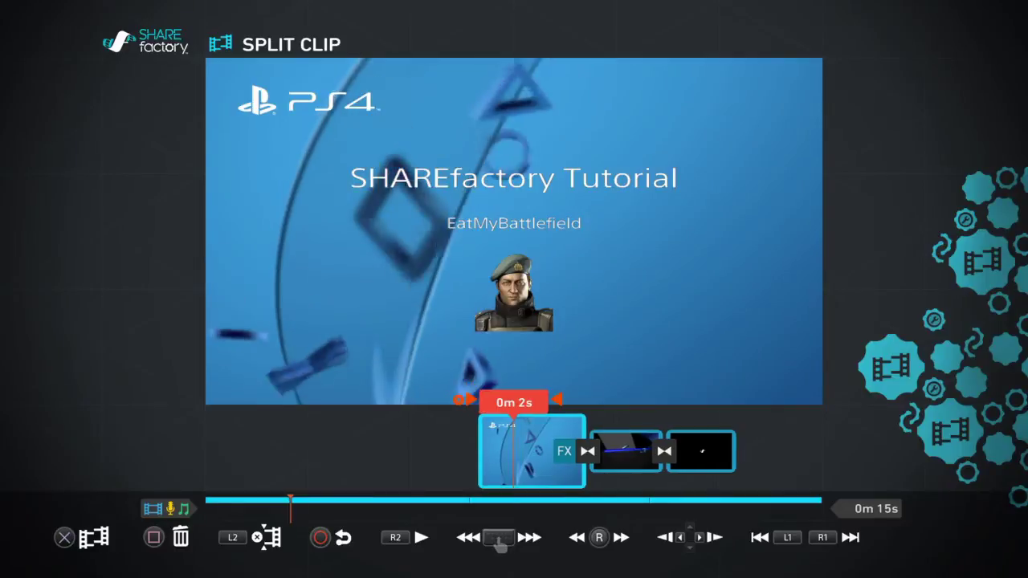
{"action": "key", "text": "Right"}
{"action": "key", "text": "Escape"}
- Open FX editing on the title clip and highlight the SHAREfactory Tutorial heading text
{"action": "key", "text": "Return"}
{"action": "key", "text": "Right"}
{"action": "key", "text": "Right"}
{"action": "key", "text": "Right"}
{"action": "key", "text": "Right"}
{"action": "key", "text": "Right"}
{"action": "key", "text": "Left"}
{"action": "key", "text": "Right"}
{"action": "key", "text": "Return"}
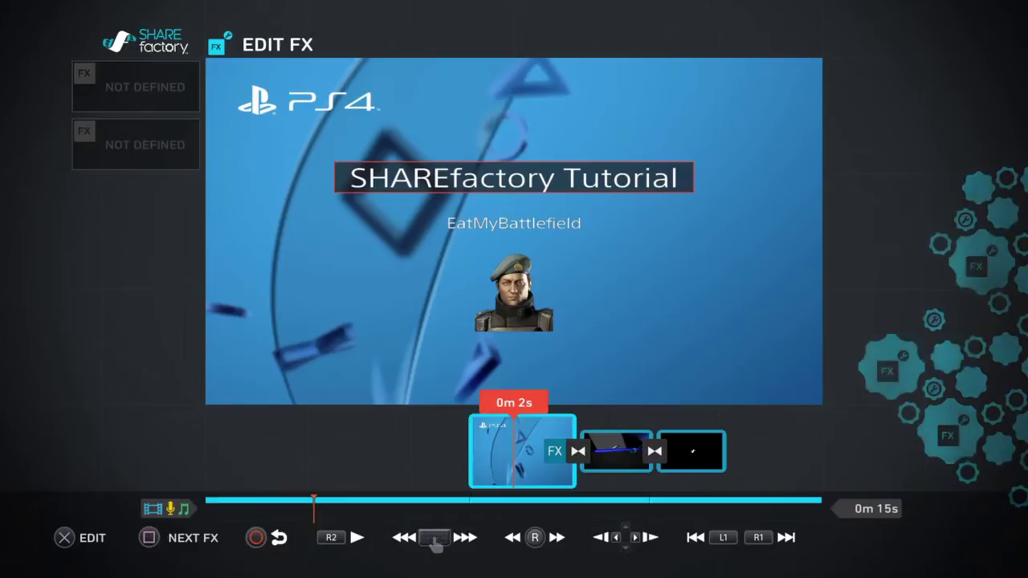
{"action": "key", "text": "Tab"}
{"action": "key", "text": "Tab"}
{"action": "key", "text": "Tab"}
{"action": "key", "text": "Tab"}
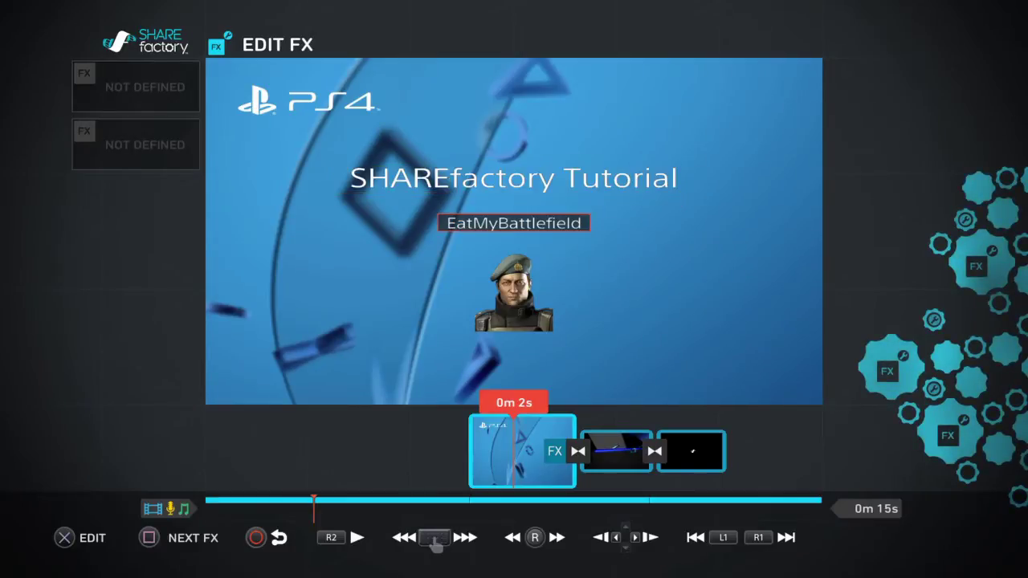
{"action": "key", "text": "Up"}
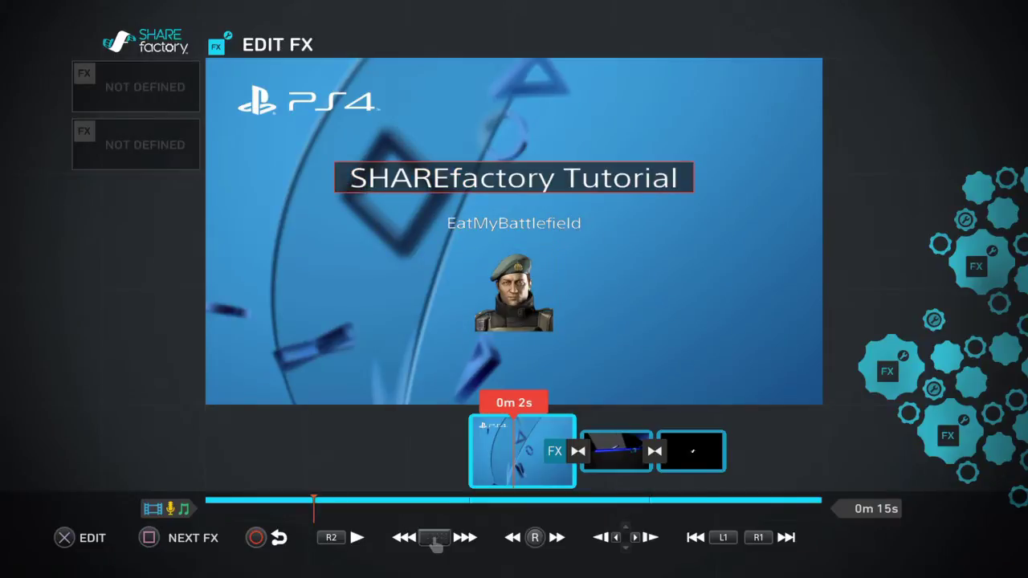
- Transform the SHAREfactory Tutorial heading, moving it slightly higher above the subtitle while keeping it roughly centred
{"action": "key", "text": "Return"}
{"action": "key", "text": "Return"}
{"action": "key", "text": "Up"}
{"action": "key", "text": "Left"}
{"action": "key", "text": "Down"}
{"action": "key", "text": "Right"}
{"action": "key", "text": "Up"}
{"action": "key", "text": "Left"}
{"action": "key", "text": "Down"}
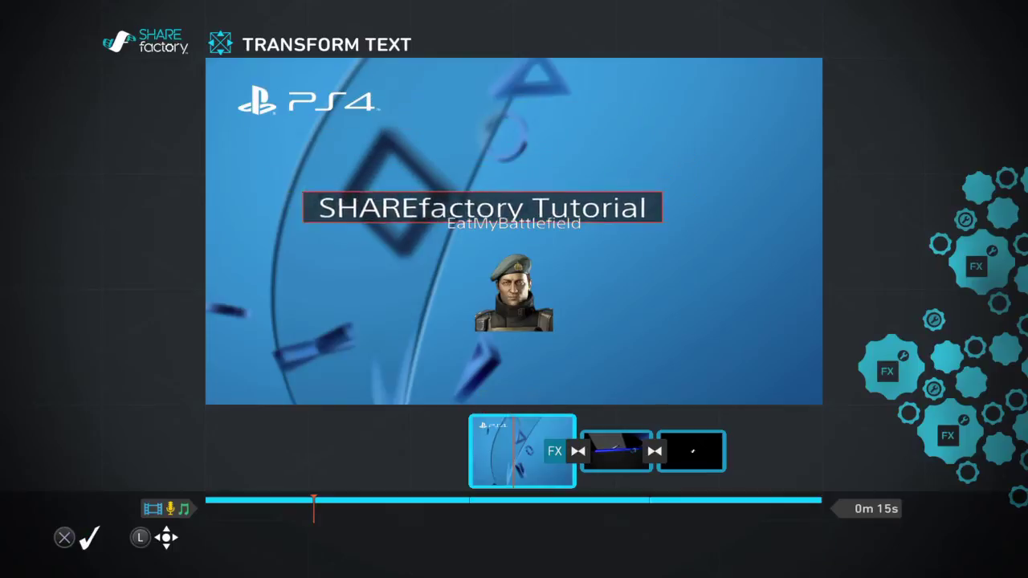
{"action": "key", "text": "Right"}
{"action": "key", "text": "Down"}
{"action": "key", "text": "Right"}
{"action": "key", "text": "Up"}
{"action": "key", "text": "Left"}
{"action": "key", "text": "Right"}
{"action": "key", "text": "Left"}
{"action": "key", "text": "Right"}
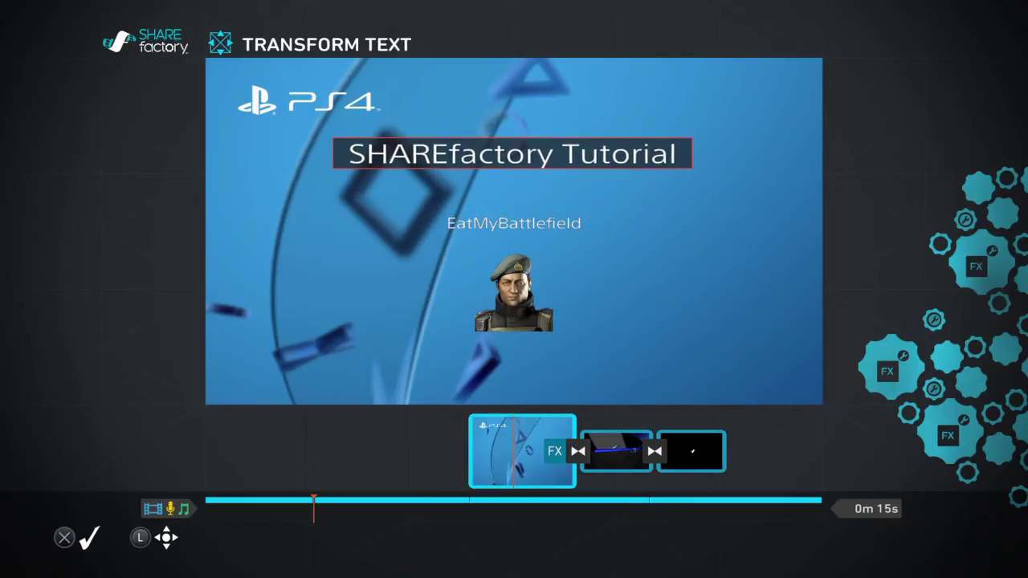
{"action": "key", "text": "Return"}
- Review the options for the heading text, including Opacity, Color, Justify and Edit Text
{"action": "key", "text": "Right"}
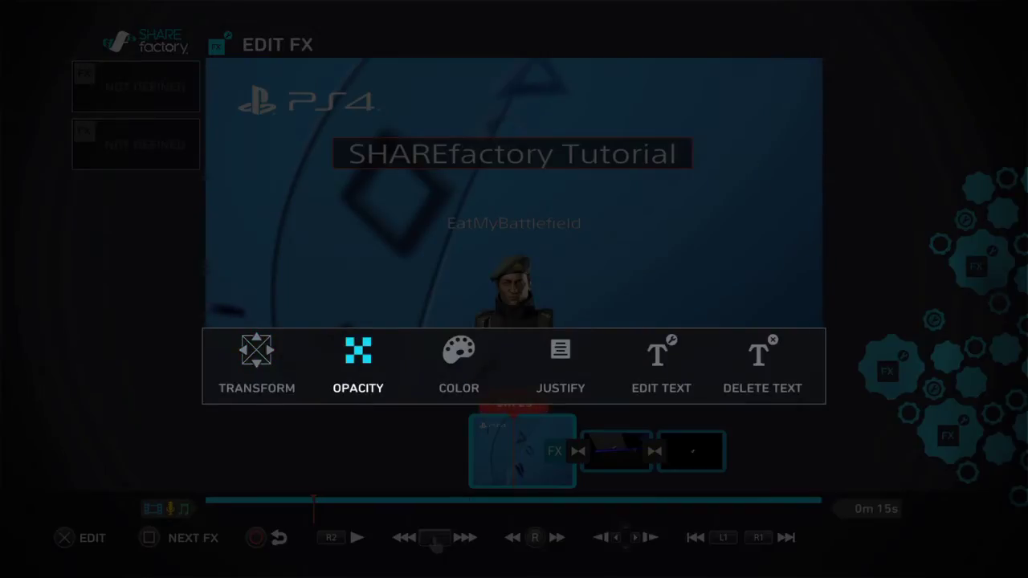
{"action": "key", "text": "Right"}
{"action": "key", "text": "Left"}
{"action": "key", "text": "Right"}
{"action": "key", "text": "Right"}
{"action": "key", "text": "Left"}
{"action": "key", "text": "Right"}
{"action": "key", "text": "Left"}
{"action": "key", "text": "Right"}
{"action": "key", "text": "Right"}
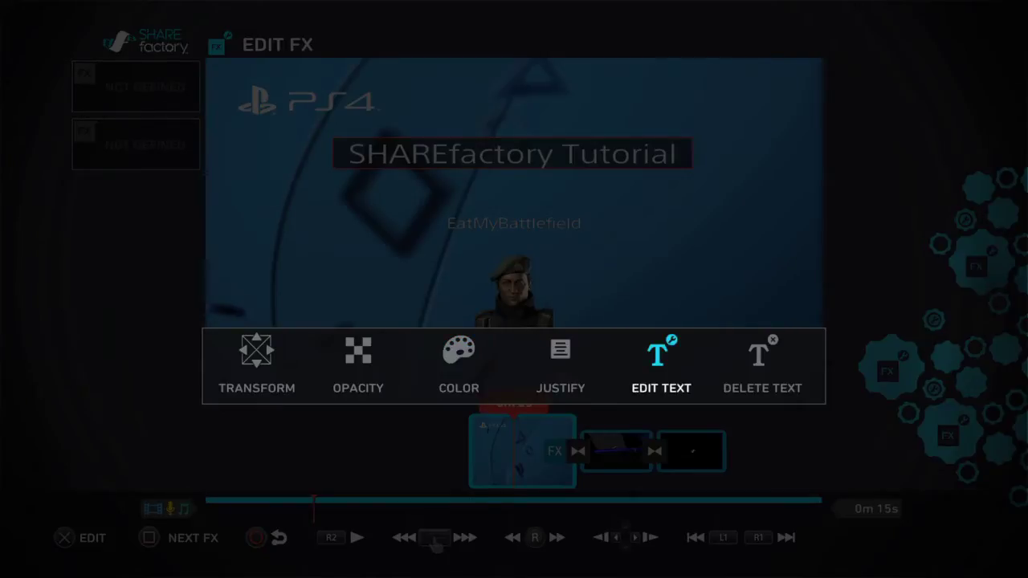
- Delete the SHAREfactory Tutorial heading text from the title clip
{"action": "key", "text": "Right"}
{"action": "key", "text": "Left"}
{"action": "key", "text": "Right"}
{"action": "key", "text": "Return"}
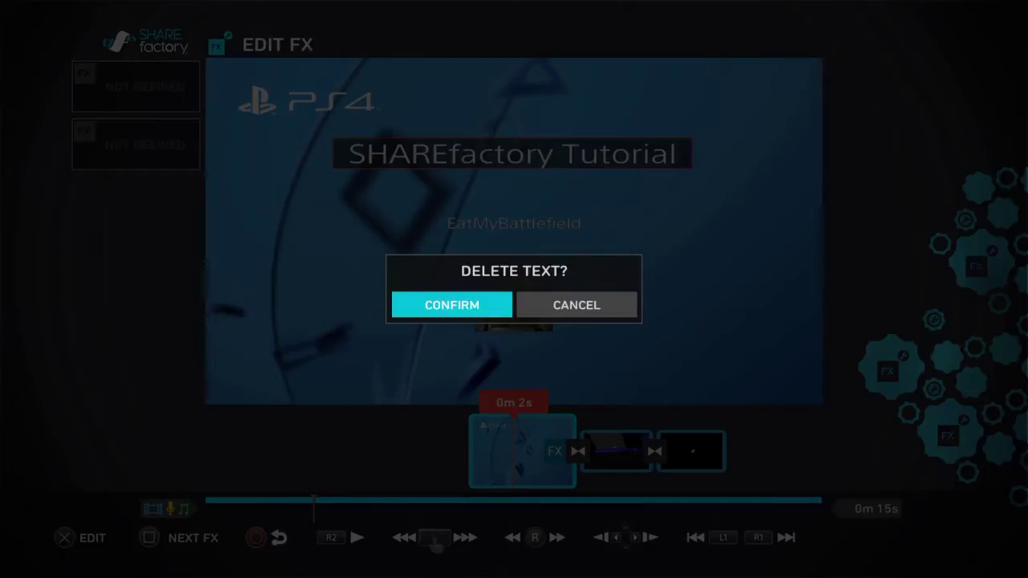
{"action": "key", "text": "Return"}
- Delete the subtitle text from the title clip
{"action": "key", "text": "Return"}
{"action": "key", "text": "Right"}
{"action": "key", "text": "Right"}
{"action": "key", "text": "Right"}
{"action": "key", "text": "Right"}
{"action": "key", "text": "Right"}
{"action": "key", "text": "Return"}
{"action": "key", "text": "Return"}
- Delete the soldier sticker from the title clip and leave FX editing
{"action": "key", "text": "Return"}
{"action": "key", "text": "Return"}
{"action": "key", "text": "Right"}
{"action": "key", "text": "Right"}
{"action": "key", "text": "Return"}
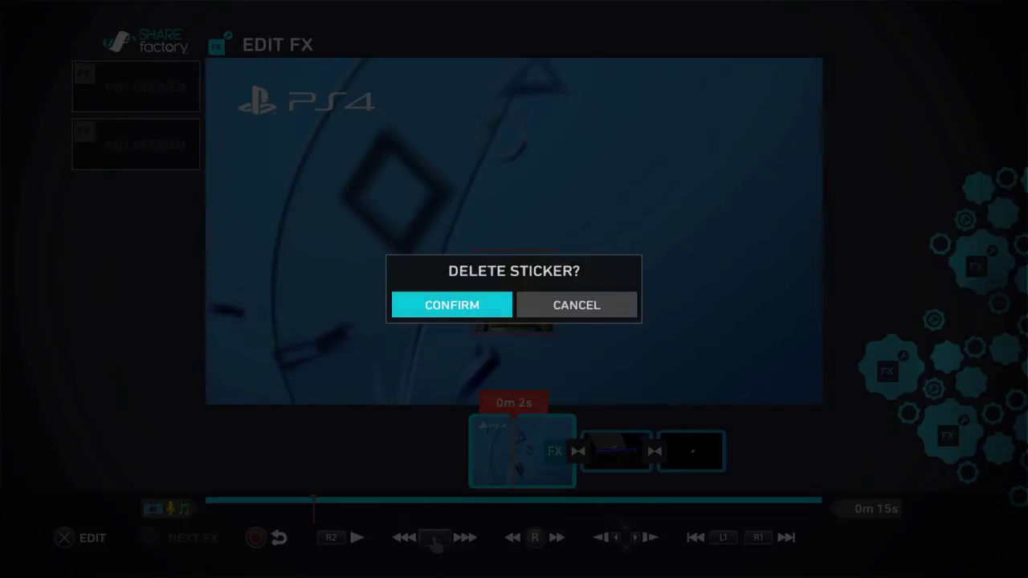
{"action": "key", "text": "Return"}
{"action": "key", "text": "Escape"}
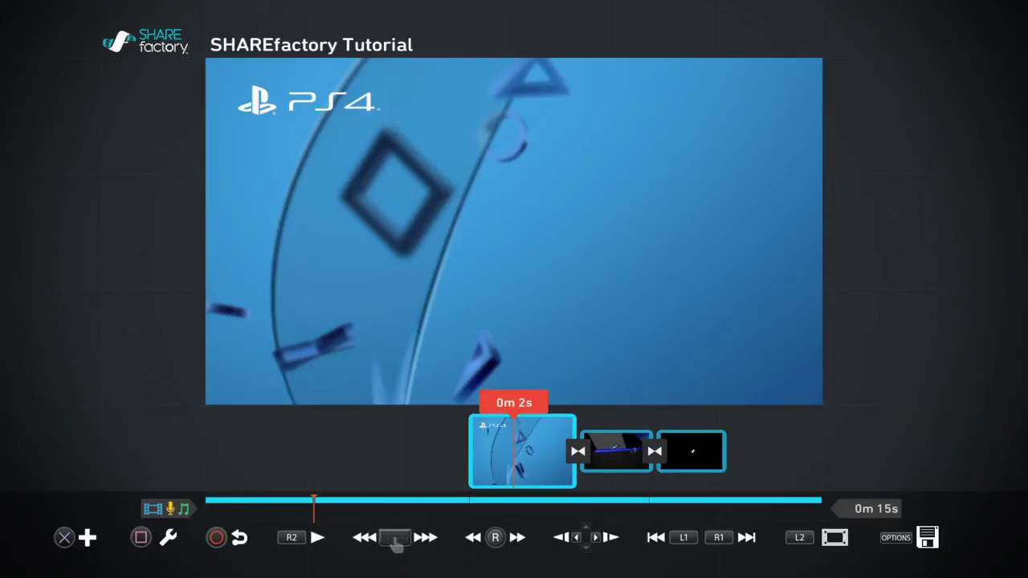
- Move the playhead back to the start of the title clip
{"action": "key", "text": "Left"}
{"action": "key", "text": "Right"}
{"action": "key", "text": "Left"}
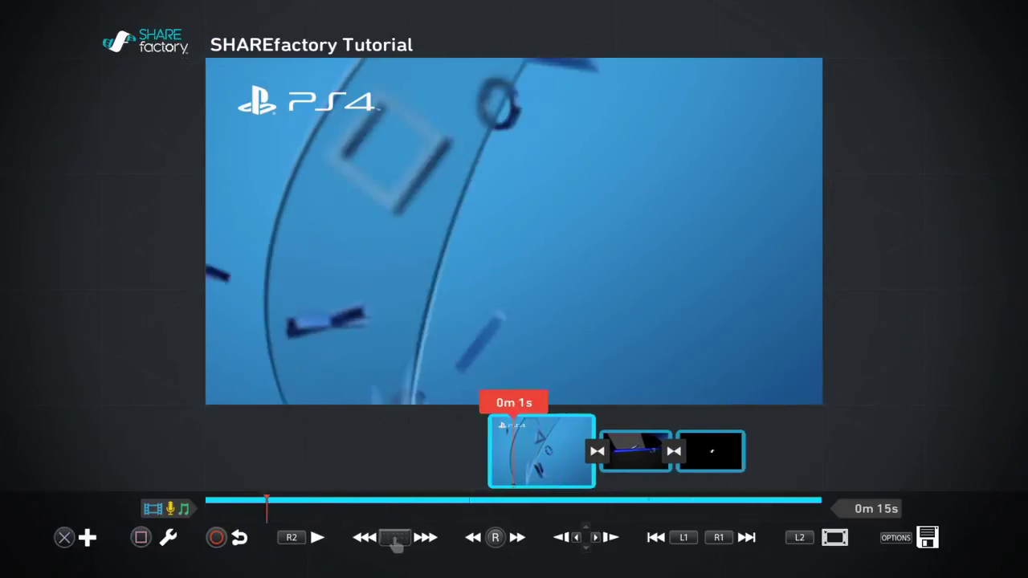
{"action": "key", "text": "Right"}
{"action": "key", "text": "Left"}
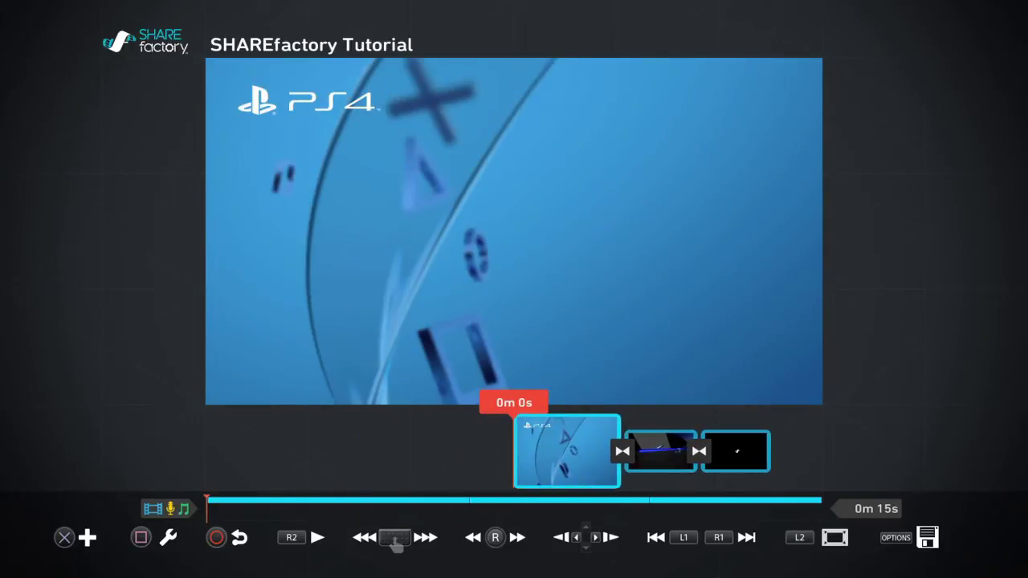
- Look through the kinds of content that can be added to the project, from Add Clip to Add Music
{"action": "key", "text": "Return"}
{"action": "key", "text": "Right"}
{"action": "key", "text": "Right"}
{"action": "key", "text": "Right"}
{"action": "key", "text": "Right"}
{"action": "key", "text": "Left"}
{"action": "key", "text": "Left"}
{"action": "key", "text": "Left"}
{"action": "key", "text": "Left"}
{"action": "key", "text": "Right"}
{"action": "key", "text": "Right"}
{"action": "key", "text": "Left"}
{"action": "key", "text": "Right"}
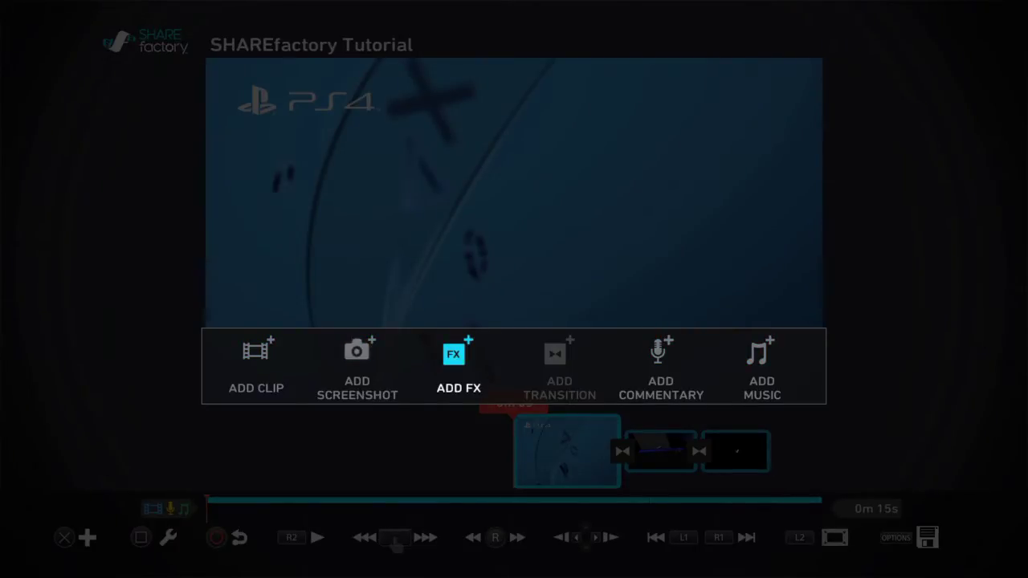
- Open the FX chooser for the title clip and browse the standard stickers
{"action": "key", "text": "Return"}
{"action": "key", "text": "Down"}
{"action": "key", "text": "Right"}
{"action": "key", "text": "Right"}
{"action": "key", "text": "Down"}
{"action": "key", "text": "Down"}
{"action": "key", "text": "Left"}
{"action": "key", "text": "Up"}
{"action": "key", "text": "Up"}
{"action": "key", "text": "Up"}
{"action": "key", "text": "Left"}
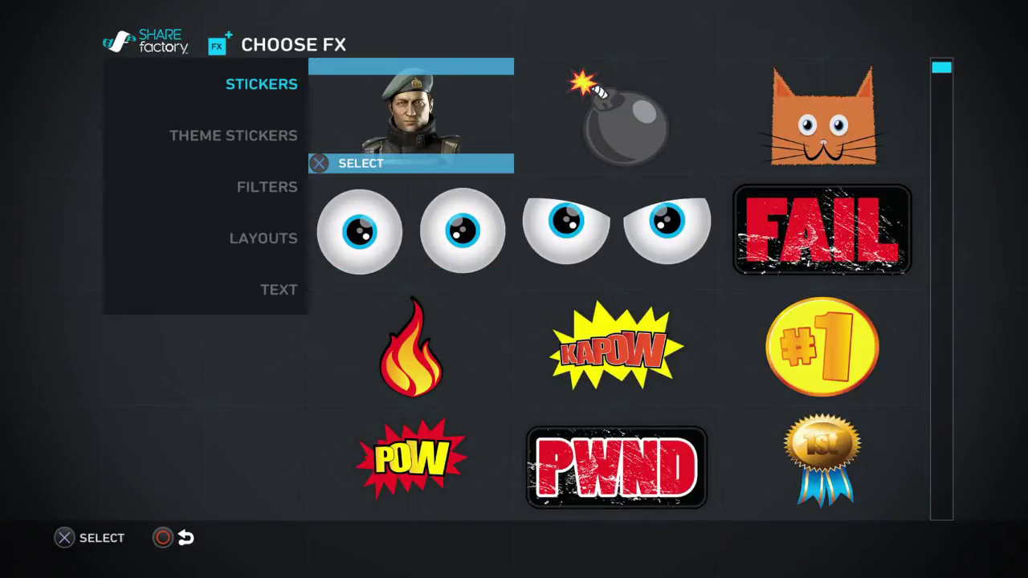
- Browse the theme stickers, including the controller button symbols and the plain shapes
{"action": "key", "text": "Down"}
{"action": "key", "text": "Right"}
{"action": "key", "text": "Down"}
{"action": "key", "text": "Down"}
{"action": "key", "text": "Left"}
{"action": "key", "text": "Left"}
{"action": "key", "text": "Down"}
{"action": "key", "text": "Right"}
{"action": "key", "text": "Down"}
{"action": "key", "text": "Down"}
{"action": "key", "text": "Down"}
{"action": "key", "text": "Right"}
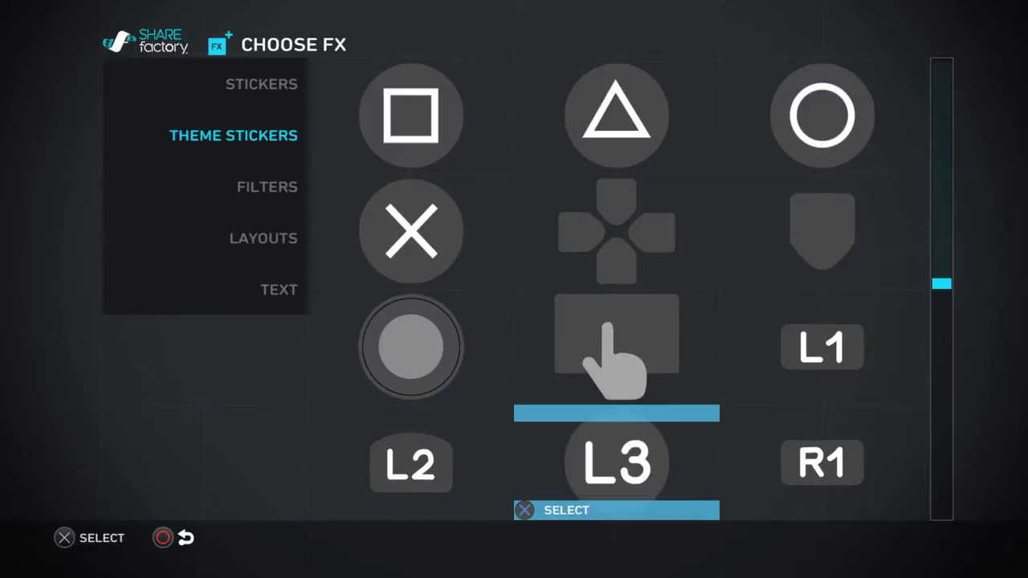
{"action": "key", "text": "Right"}
{"action": "key", "text": "Down"}
{"action": "key", "text": "Down"}
{"action": "key", "text": "Down"}
{"action": "key", "text": "Left"}
{"action": "key", "text": "Left"}
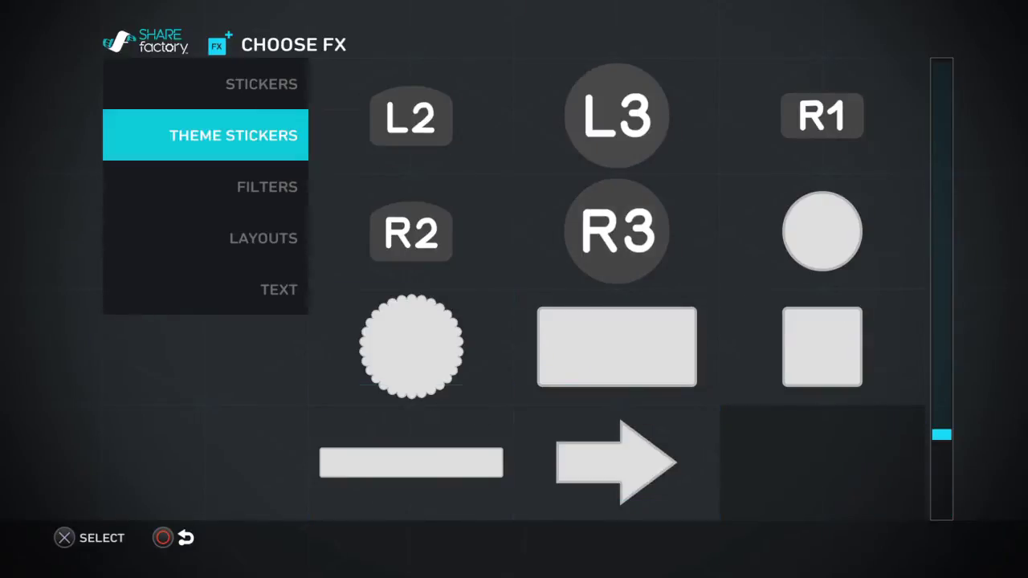
{"action": "key", "text": "Up"}
{"action": "key", "text": "Right"}
{"action": "key", "text": "Right"}
{"action": "key", "text": "Right"}
{"action": "key", "text": "Up"}
{"action": "key", "text": "Left"}
{"action": "key", "text": "Up"}
{"action": "key", "text": "Left"}
{"action": "key", "text": "Left"}
- Look through the available filters, such as Black & White and Inverted
{"action": "key", "text": "Down"}
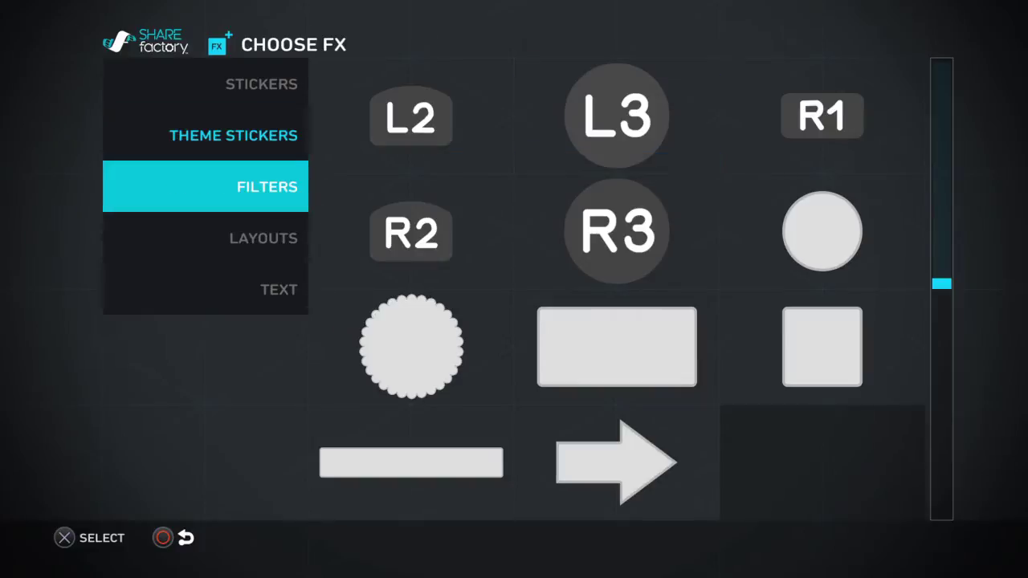
{"action": "key", "text": "Right"}
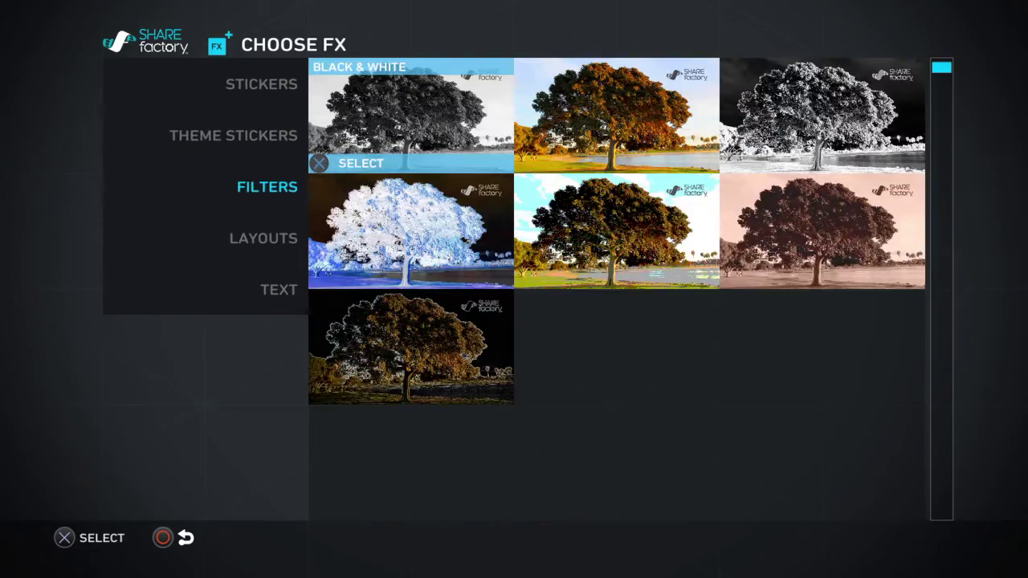
{"action": "key", "text": "Down"}
{"action": "key", "text": "Down"}
{"action": "key", "text": "Up"}
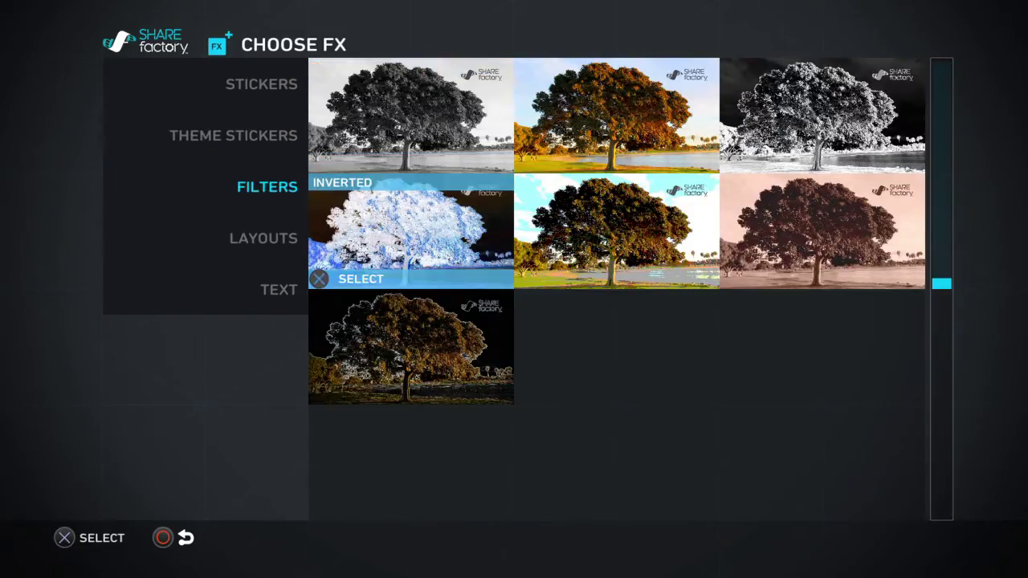
{"action": "key", "text": "Right"}
{"action": "key", "text": "Right"}
{"action": "key", "text": "Up"}
{"action": "key", "text": "Left"}
{"action": "key", "text": "Left"}
{"action": "key", "text": "Right"}
{"action": "key", "text": "Right"}
{"action": "key", "text": "Left"}
{"action": "key", "text": "Left"}
{"action": "key", "text": "Left"}
- Look through the available layouts, such as Vertical Bands and Top Right Panel
{"action": "key", "text": "Down"}
{"action": "key", "text": "Right"}
{"action": "key", "text": "Down"}
{"action": "key", "text": "Right"}
{"action": "key", "text": "Down"}
{"action": "key", "text": "Up"}
{"action": "key", "text": "Right"}
{"action": "key", "text": "Left"}
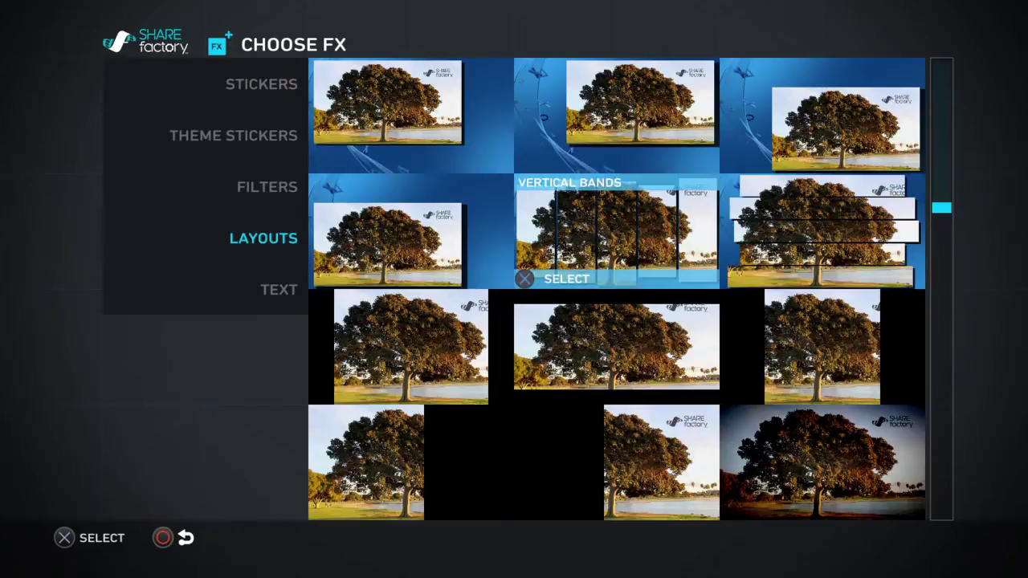
{"action": "key", "text": "Up"}
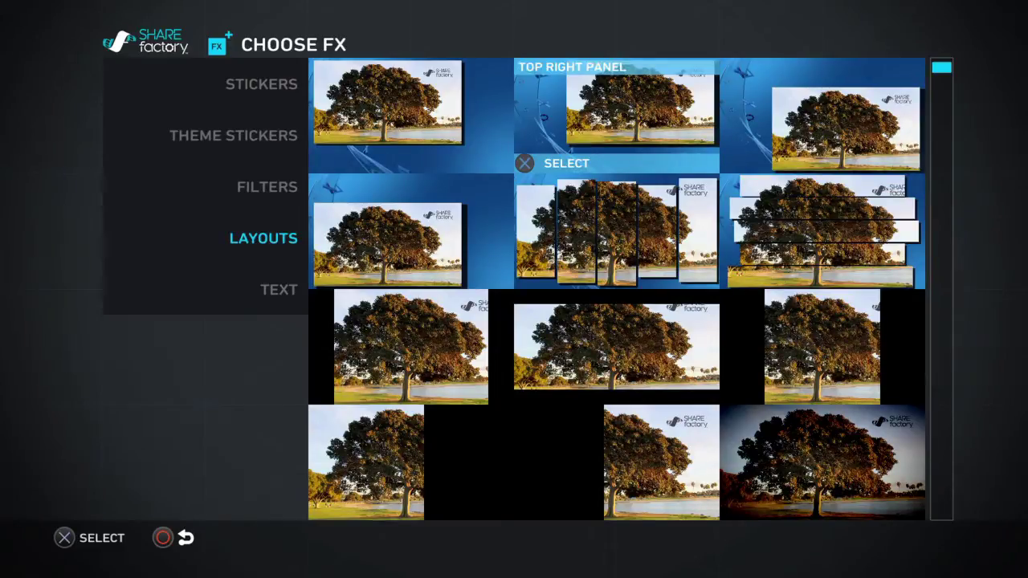
{"action": "key", "text": "Down"}
{"action": "key", "text": "Left"}
{"action": "key", "text": "Left"}
- Add a text effect in a large bold sans-serif font to the title clip, reading SHAREfactory Tutorial
{"action": "key", "text": "Down"}
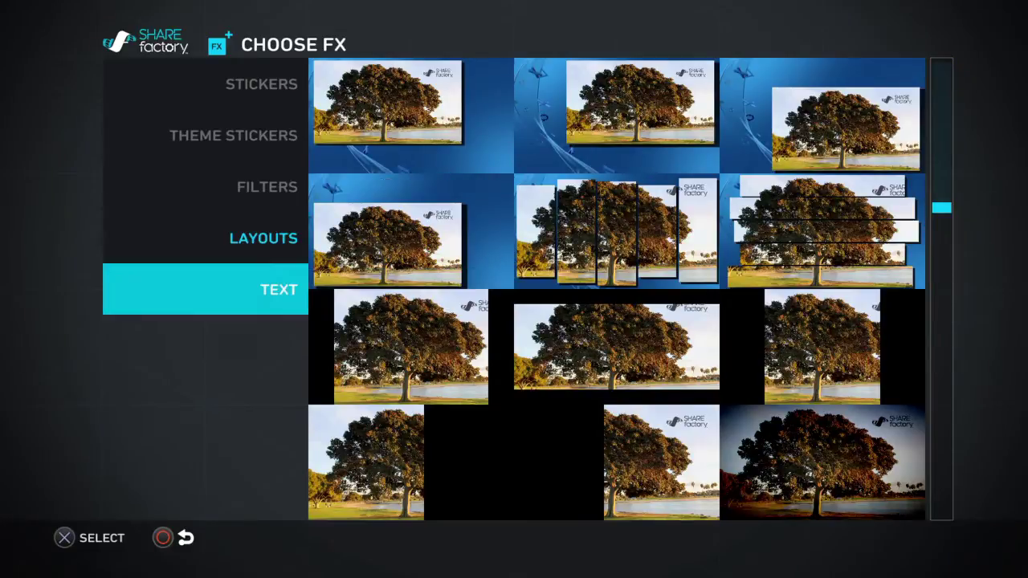
{"action": "key", "text": "Right"}
{"action": "key", "text": "Down"}
{"action": "key", "text": "Down"}
{"action": "key", "text": "Down"}
{"action": "key", "text": "Down"}
{"action": "key", "text": "Down"}
{"action": "key", "text": "Down"}
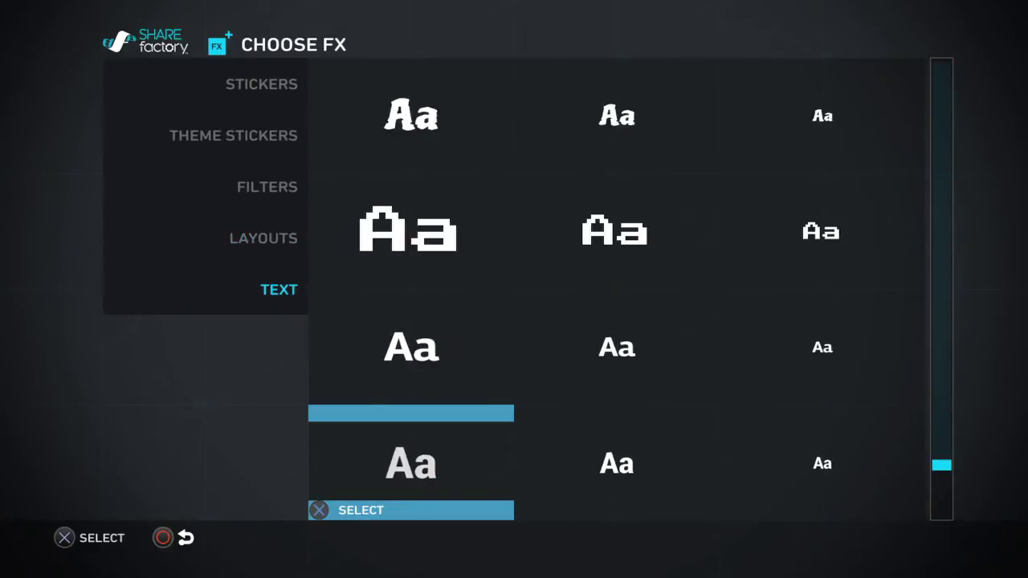
{"action": "key", "text": "Right"}
{"action": "key", "text": "Down"}
{"action": "key", "text": "Left"}
{"action": "key", "text": "Up"}
{"action": "key", "text": "Return"}
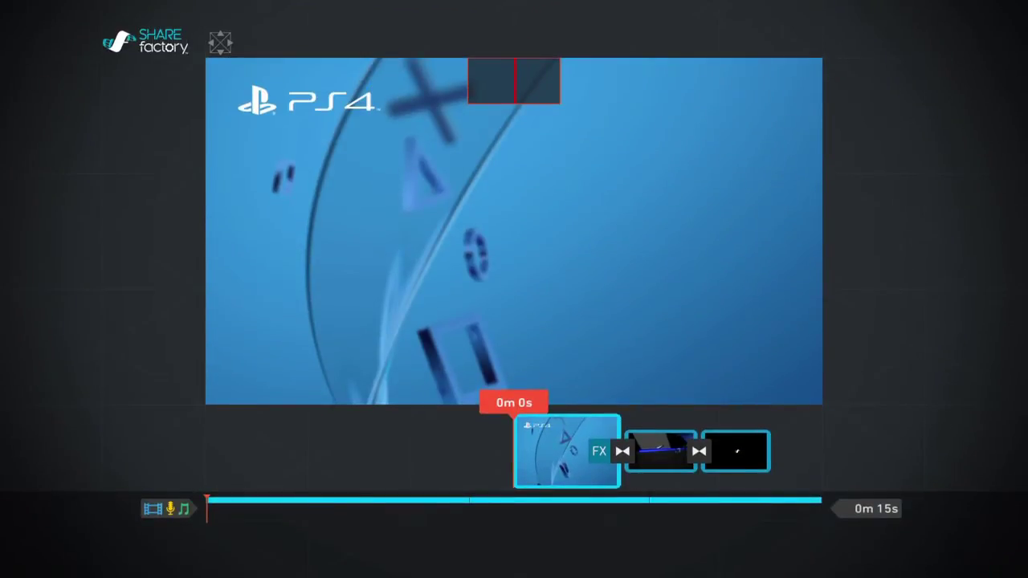
{"action": "type", "text": "SHAREfactory Tutorial"}
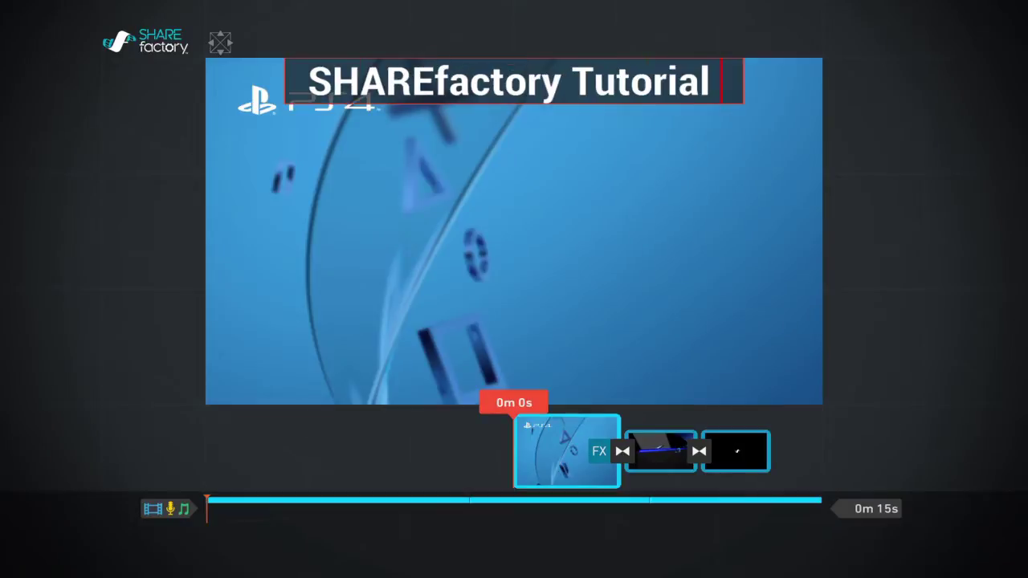
- Place the SHAREfactory Tutorial text centred horizontally, just below the level of the PS4 logo
{"action": "key", "text": "Return"}
{"action": "key", "text": "Return"}
{"action": "key", "text": "Down"}
{"action": "key", "text": "Up"}
{"action": "key", "text": "Return"}
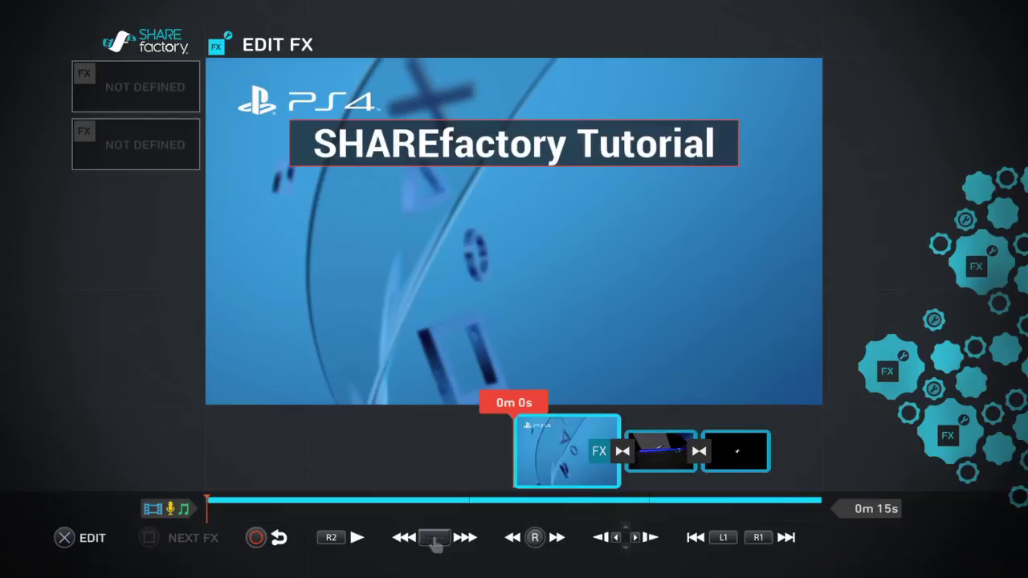
- Change the colour of the SHAREfactory Tutorial text to red and finish editing the FX
{"action": "key", "text": "Return"}
{"action": "key", "text": "Right"}
{"action": "key", "text": "Right"}
{"action": "key", "text": "Right"}
{"action": "key", "text": "Right"}
{"action": "key", "text": "Right"}
{"action": "key", "text": "Return"}
{"action": "key", "text": "Return"}
{"action": "key", "text": "Right"}
{"action": "key", "text": "Right"}
{"action": "key", "text": "Return"}
{"action": "key", "text": "Right"}
{"action": "key", "text": "Right"}
{"action": "key", "text": "Right"}
{"action": "key", "text": "Right"}
{"action": "key", "text": "Right"}
{"action": "key", "text": "Right"}
{"action": "key", "text": "Return"}
{"action": "key", "text": "Escape"}
{"action": "key", "text": "Escape"}
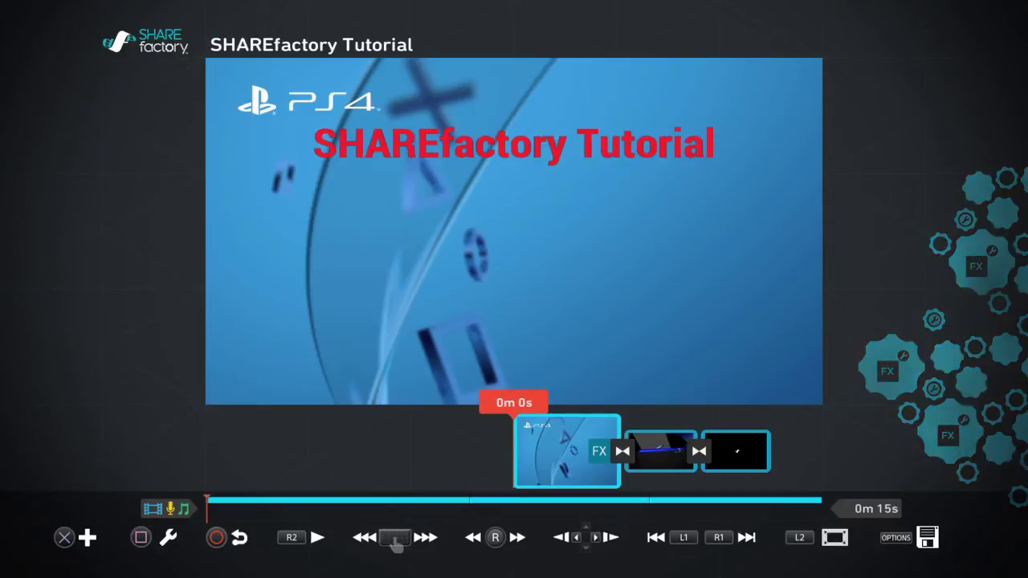
- Play back the beginning of the title clip to check when the red heading text appears
{"action": "key", "text": "Right"}
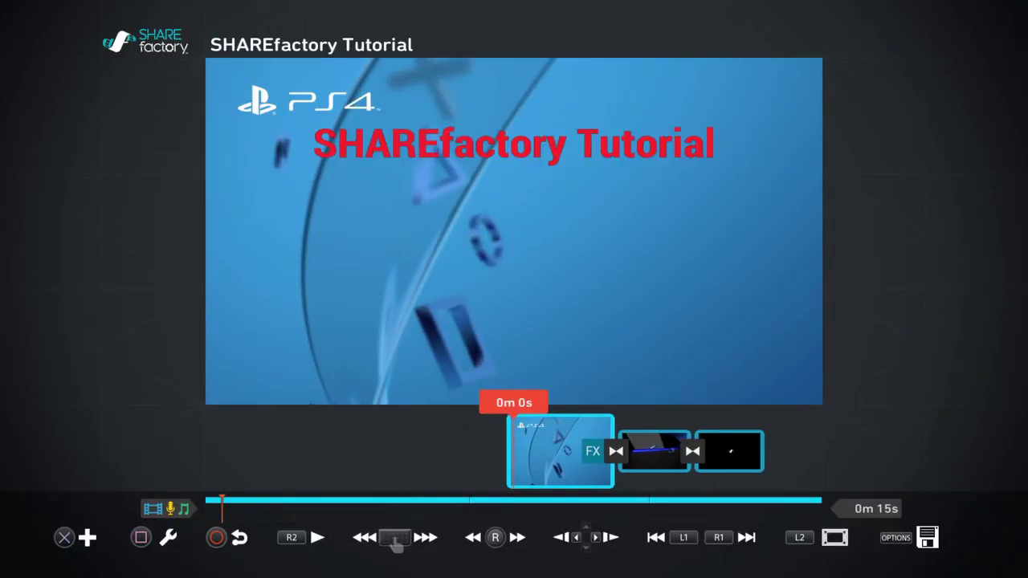
{"action": "key", "text": "space"}
{"action": "key", "text": "space"}
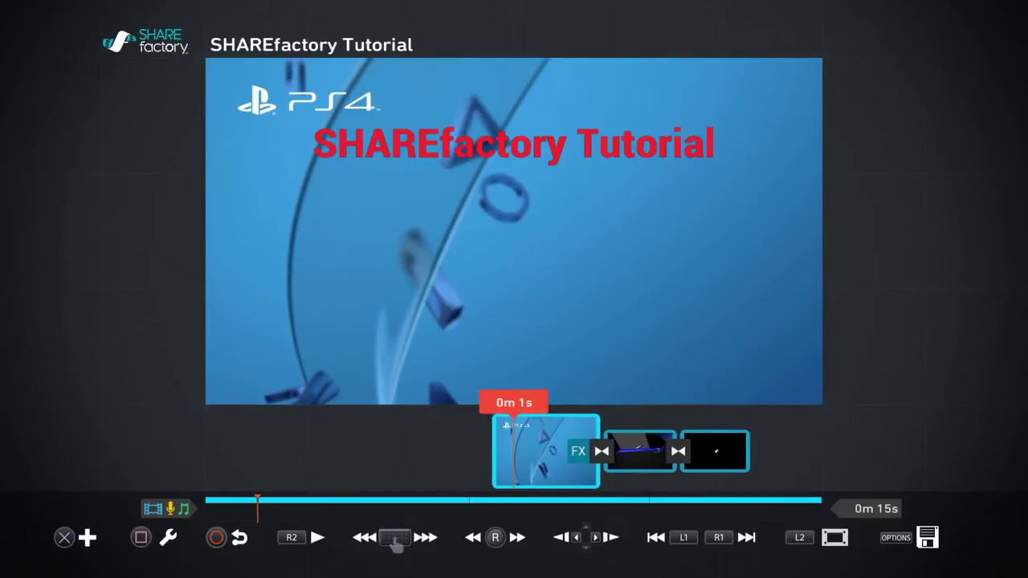
{"action": "key", "text": "space"}
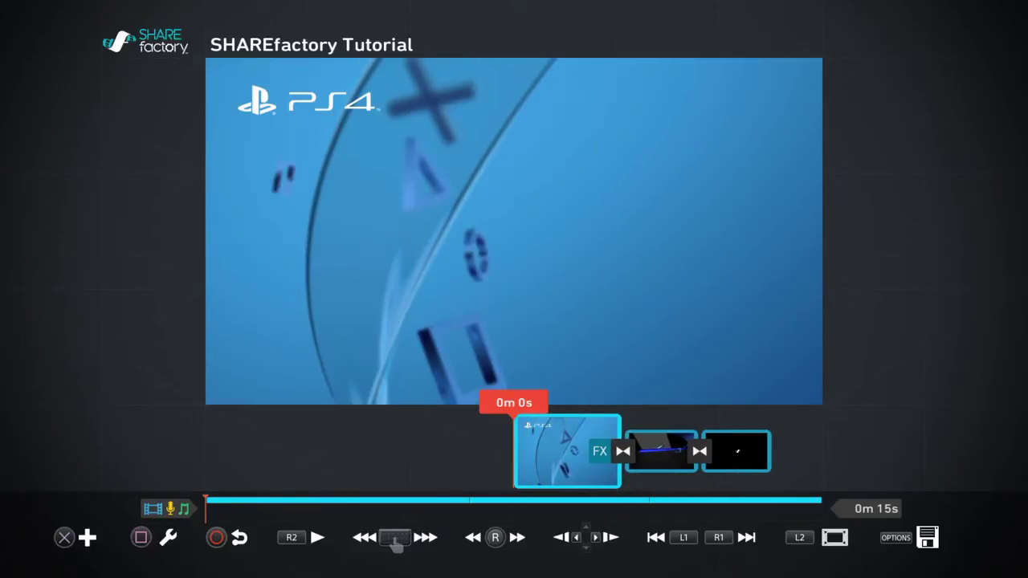
{"action": "key", "text": "space"}
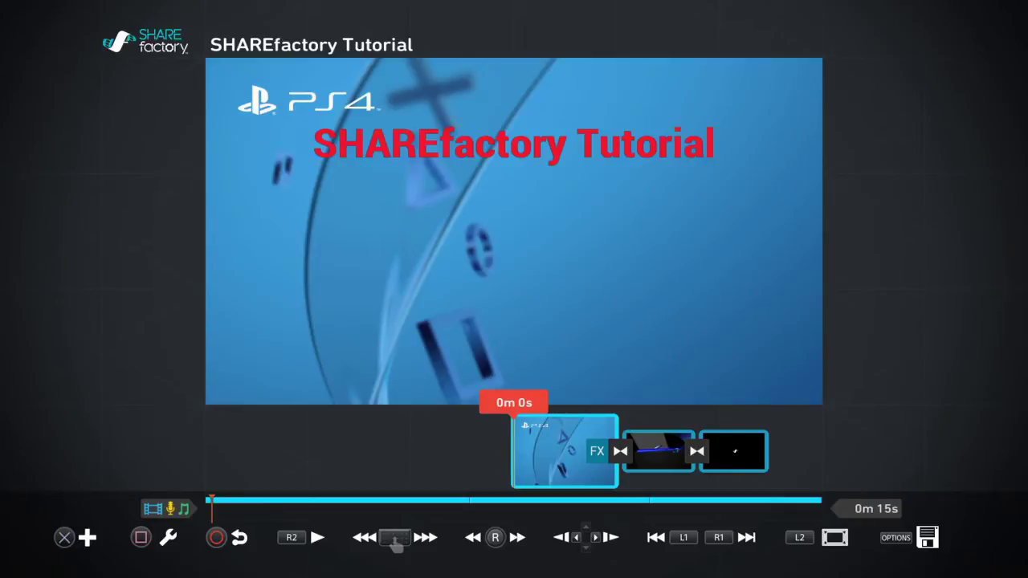
- Add a text effect in the large pixel-style font about one second into the title clip, reading HOW-TO GUIDE
{"action": "key", "text": "space"}
{"action": "key", "text": "Return"}
{"action": "key", "text": "Right"}
{"action": "key", "text": "Return"}
{"action": "key", "text": "Down"}
{"action": "key", "text": "Down"}
{"action": "key", "text": "Down"}
{"action": "key", "text": "Down"}
{"action": "key", "text": "Down"}
{"action": "key", "text": "Down"}
{"action": "key", "text": "Down"}
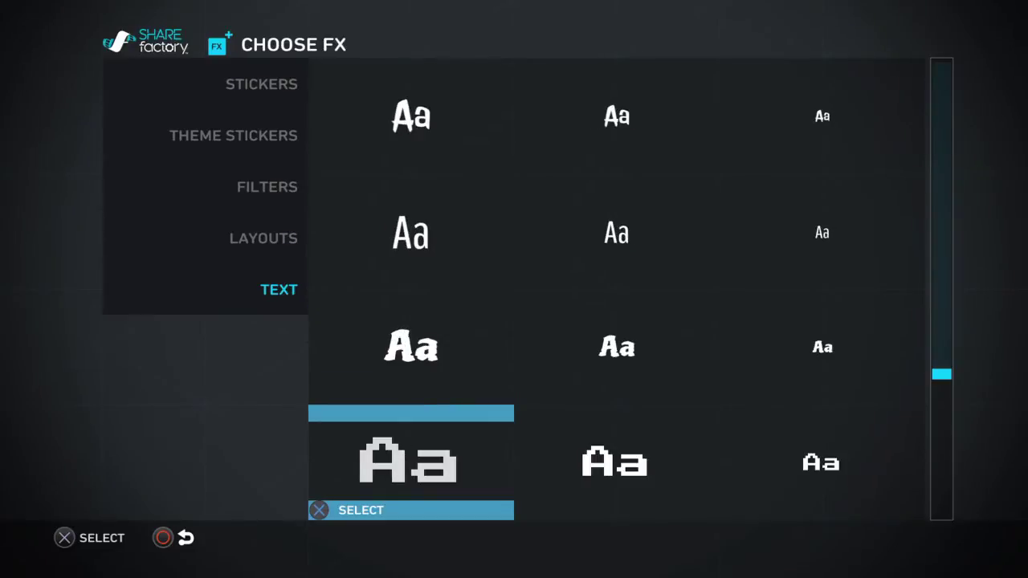
{"action": "key", "text": "Return"}
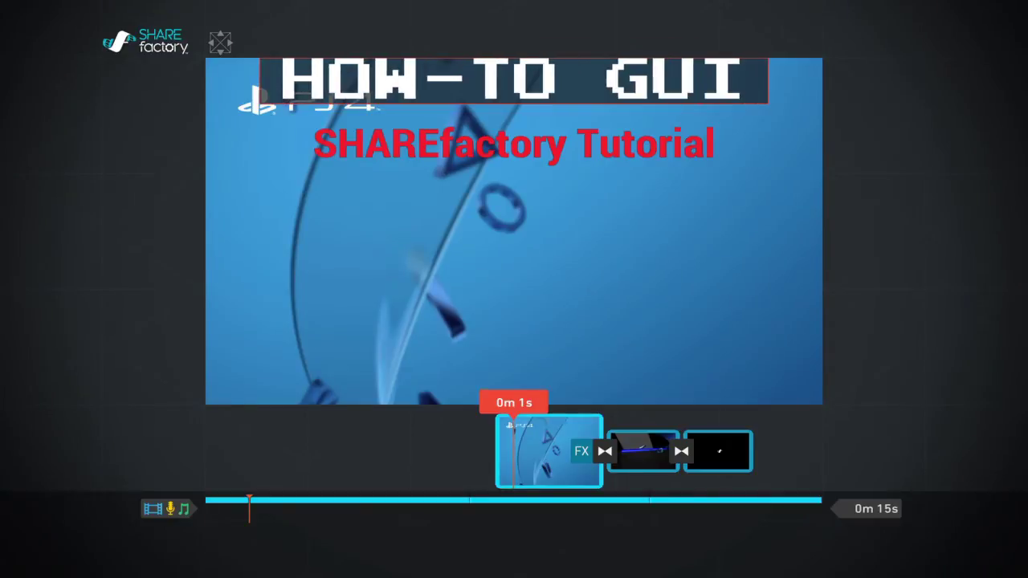
{"action": "type", "text": "DE"}
{"action": "key", "text": "Return"}
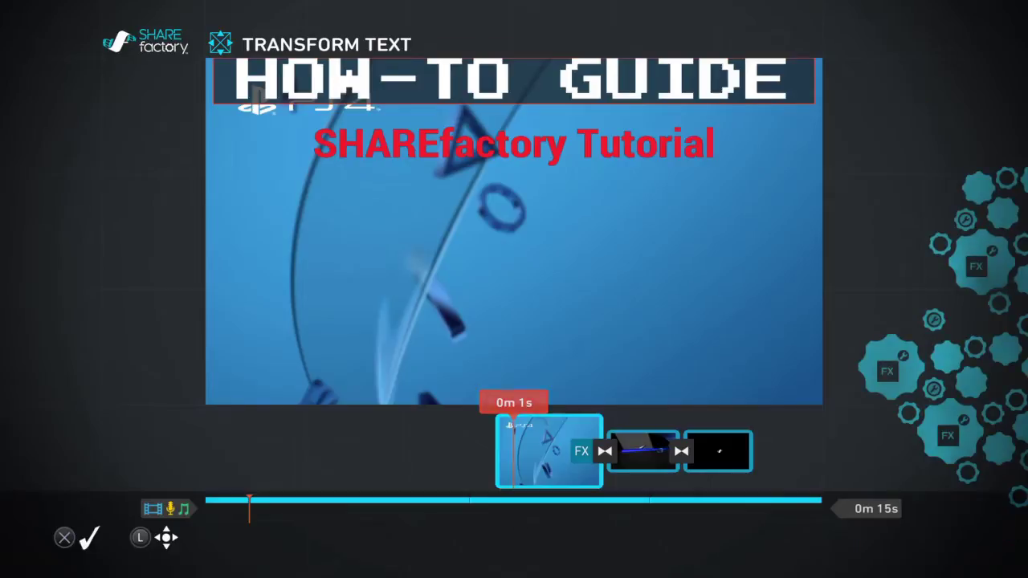
- Place the HOW-TO GUIDE text directly beneath the red SHAREfactory Tutorial heading and finish editing the FX
{"action": "key", "text": "Down"}
{"action": "key", "text": "Down"}
{"action": "key", "text": "Return"}
{"action": "key", "text": "Escape"}
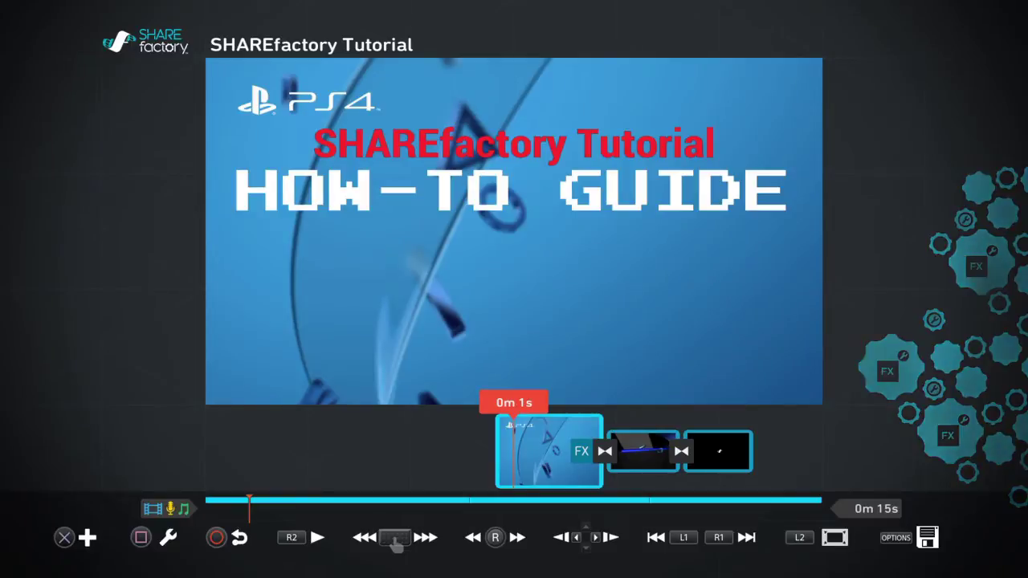
- Scrub through the title clip to review both text effects, returning to the start of the timeline
{"action": "key", "text": "Home"}
{"action": "key", "text": "Right"}
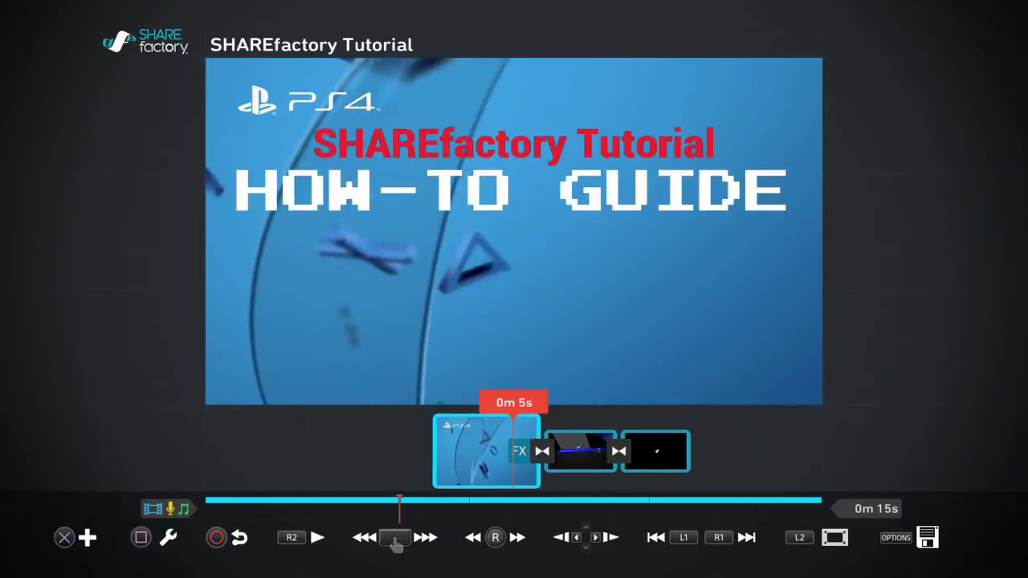
{"action": "key", "text": "Left"}
{"action": "key", "text": "Right"}
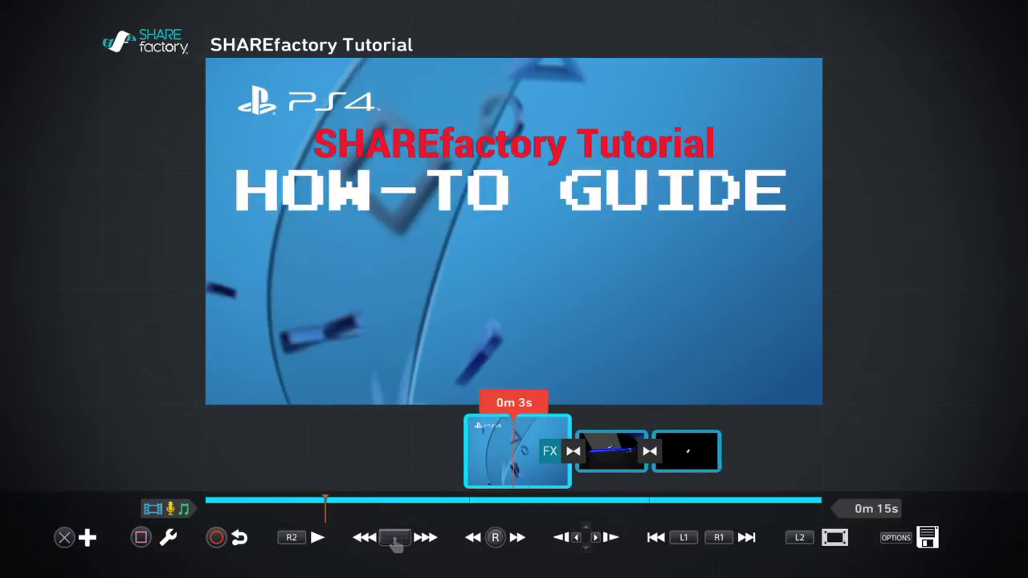
{"action": "key", "text": "Left"}
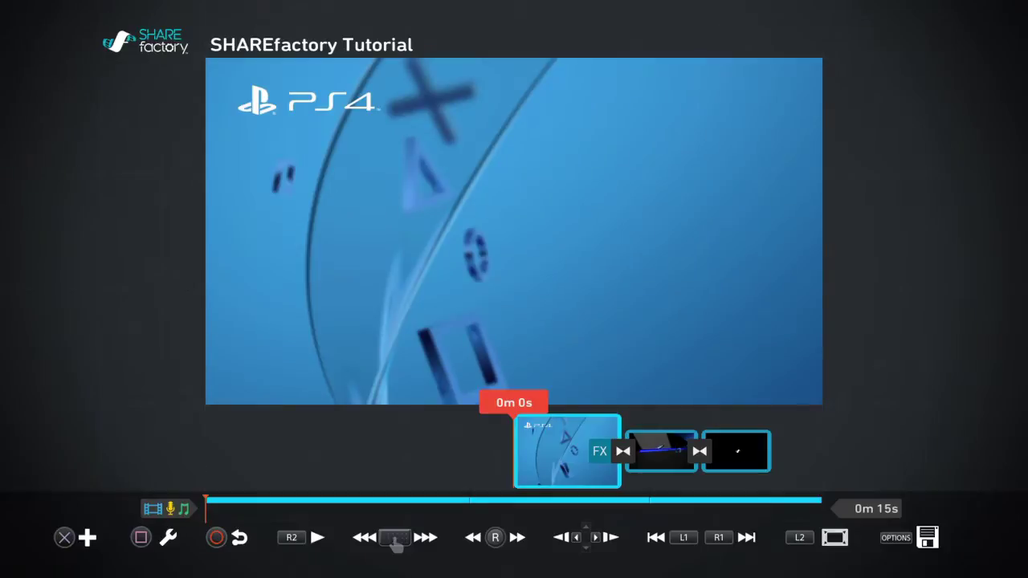
- Start adding music at the beginning of the timeline by opening the music library
{"action": "key", "text": "x"}
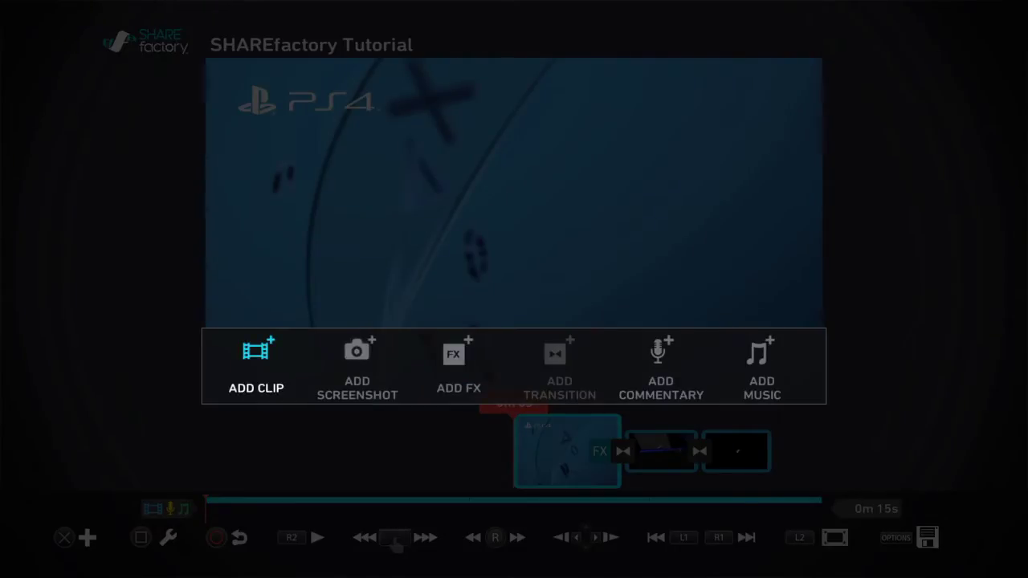
{"action": "key", "text": "Right"}
{"action": "key", "text": "Right"}
{"action": "key", "text": "Right"}
{"action": "key", "text": "Left"}
{"action": "key", "text": "Left"}
{"action": "key", "text": "Left"}
{"action": "key", "text": "Right"}
{"action": "key", "text": "Right"}
{"action": "key", "text": "Right"}
{"action": "key", "text": "Right"}
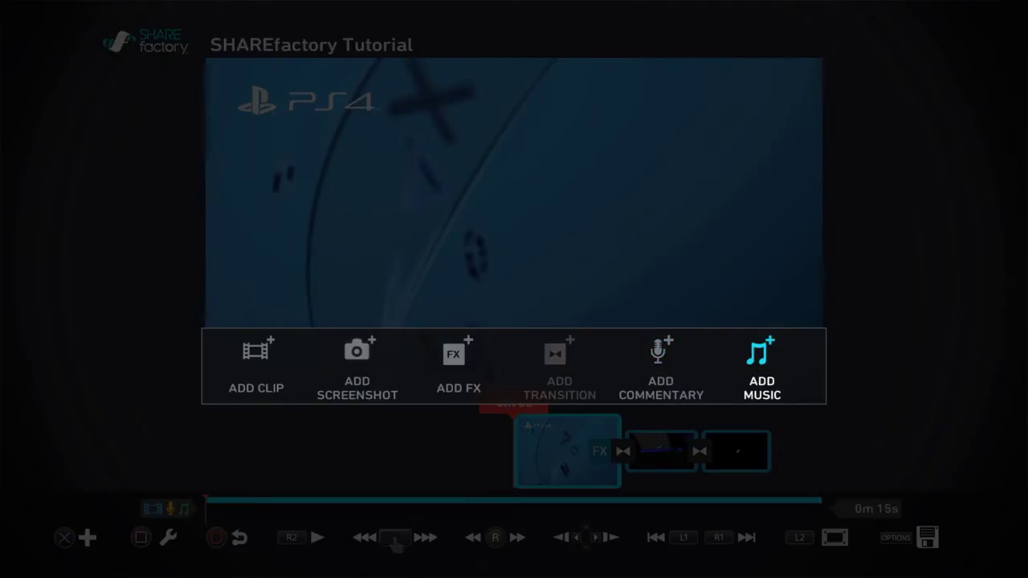
{"action": "key", "text": "Return"}
- Browse the most recent music tracks, including the imported songs and the built-in ones
{"action": "key", "text": "Right"}
{"action": "key", "text": "Right"}
{"action": "key", "text": "Down"}
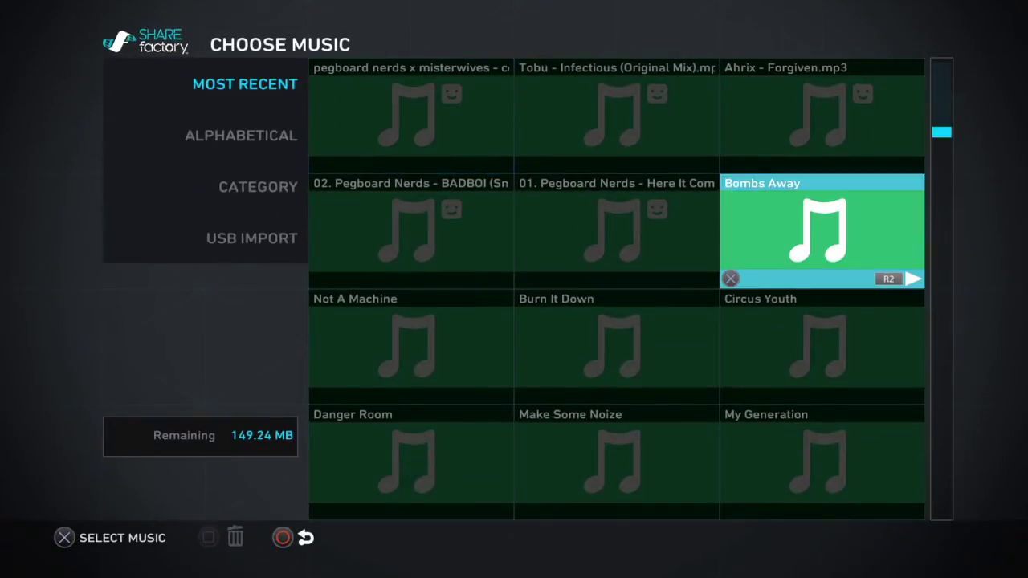
{"action": "key", "text": "Left"}
{"action": "key", "text": "Left"}
{"action": "key", "text": "Up"}
{"action": "key", "text": "Down"}
{"action": "key", "text": "Down"}
{"action": "key", "text": "Right"}
{"action": "key", "text": "Up"}
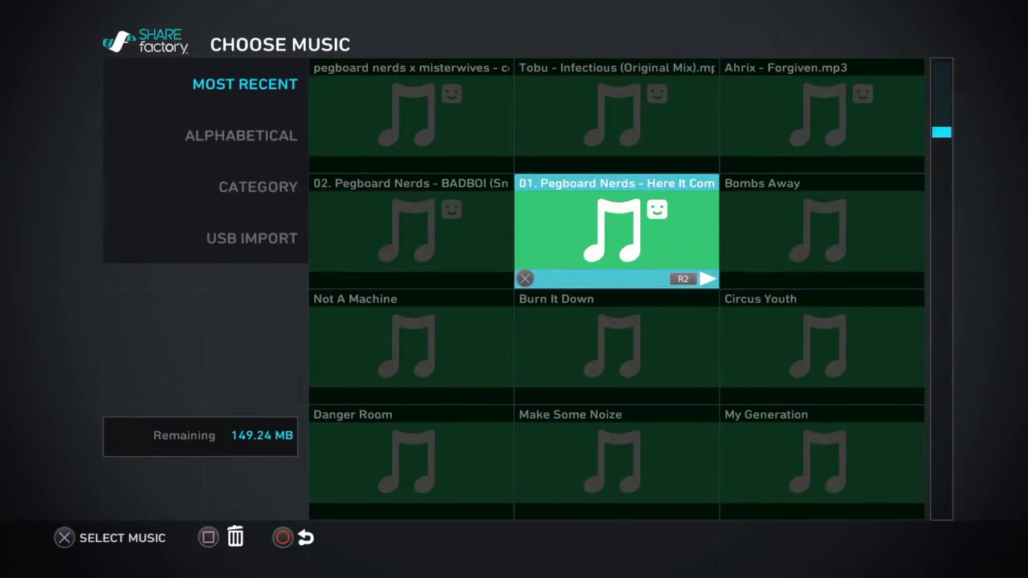
{"action": "key", "text": "Right"}
{"action": "key", "text": "Up"}
{"action": "key", "text": "Left"}
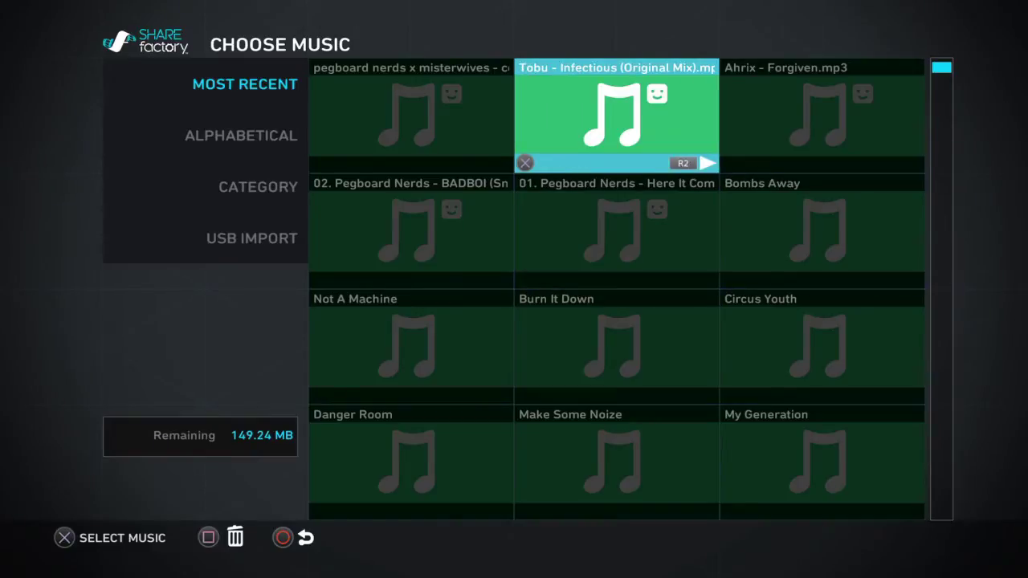
{"action": "key", "text": "Left"}
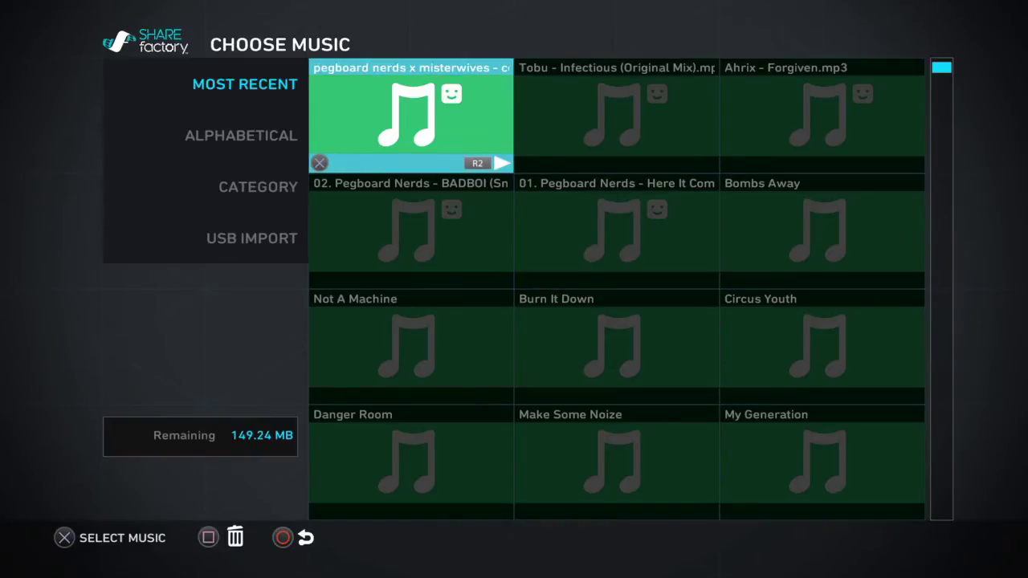
{"action": "key", "text": "Right"}
{"action": "key", "text": "Right"}
{"action": "key", "text": "Down"}
{"action": "key", "text": "Left"}
{"action": "key", "text": "Down"}
{"action": "key", "text": "Left"}
{"action": "key", "text": "Up"}
- Sort the music library by category to show the SHAREfactory tracks
{"action": "key", "text": "Left"}
{"action": "key", "text": "Down"}
{"action": "key", "text": "Down"}
{"action": "key", "text": "Return"}
{"action": "key", "text": "Down"}
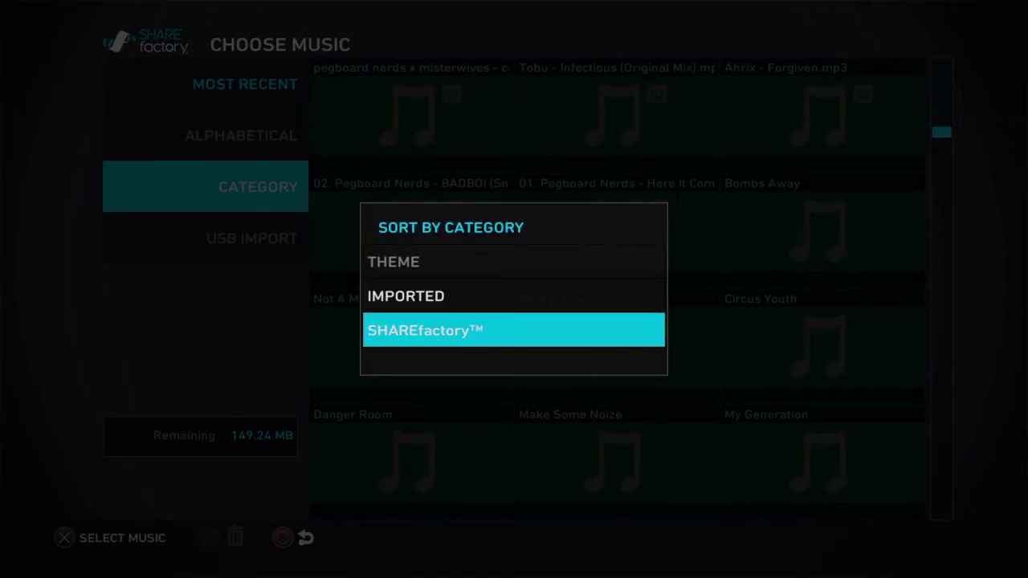
{"action": "key", "text": "Return"}
- Look through the built-in SHAREfactory tracks in the category list
{"action": "key", "text": "Right"}
{"action": "key", "text": "Right"}
{"action": "key", "text": "Down"}
{"action": "key", "text": "Down"}
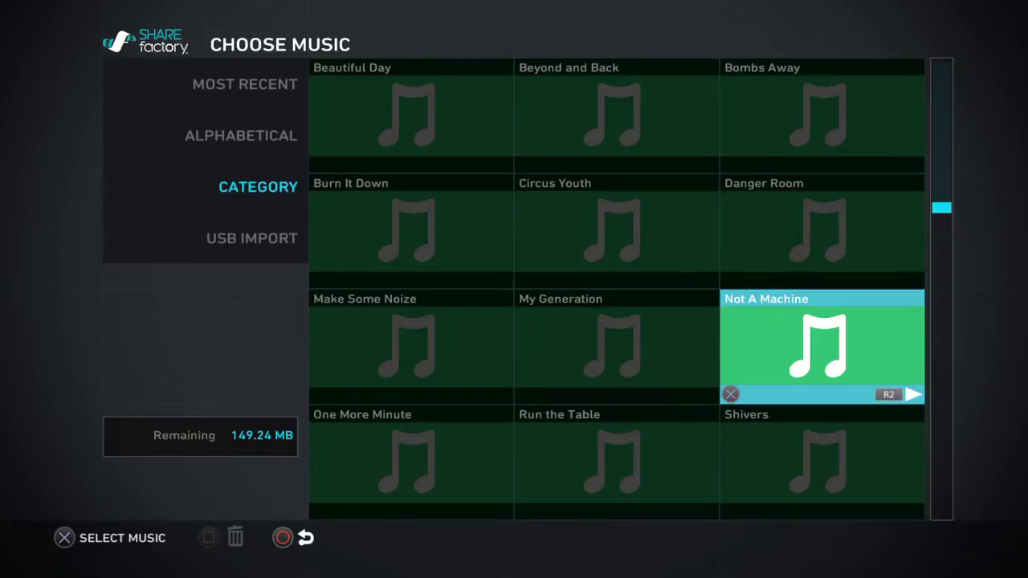
{"action": "key", "text": "Left"}
{"action": "key", "text": "Left"}
{"action": "key", "text": "Right"}
{"action": "key", "text": "Up"}
{"action": "key", "text": "Up"}
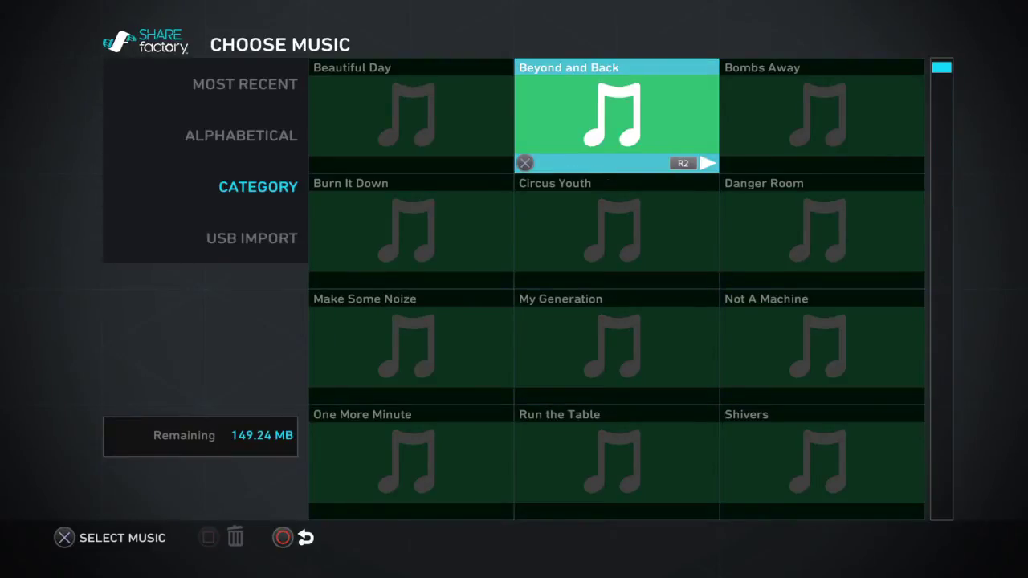
{"action": "key", "text": "Left"}
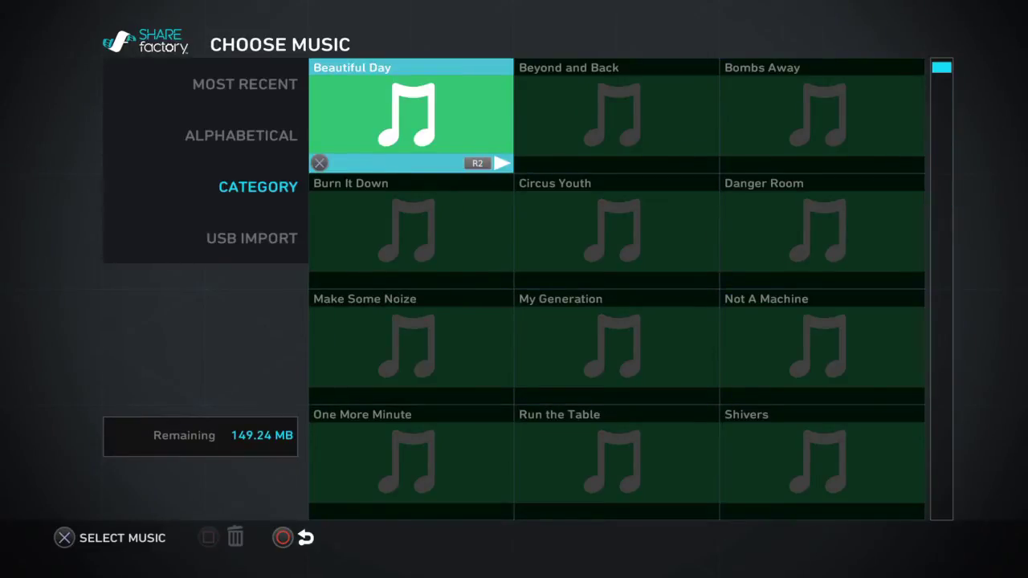
- Preview the track Not A Machine and add it as background music from the start of the timeline
{"action": "key", "text": "Right"}
{"action": "key", "text": "Right"}
{"action": "key", "text": "Down"}
{"action": "key", "text": "Down"}
{"action": "key", "text": "Down"}
{"action": "key", "text": "Left"}
{"action": "key", "text": "Right"}
{"action": "key", "text": "Up"}
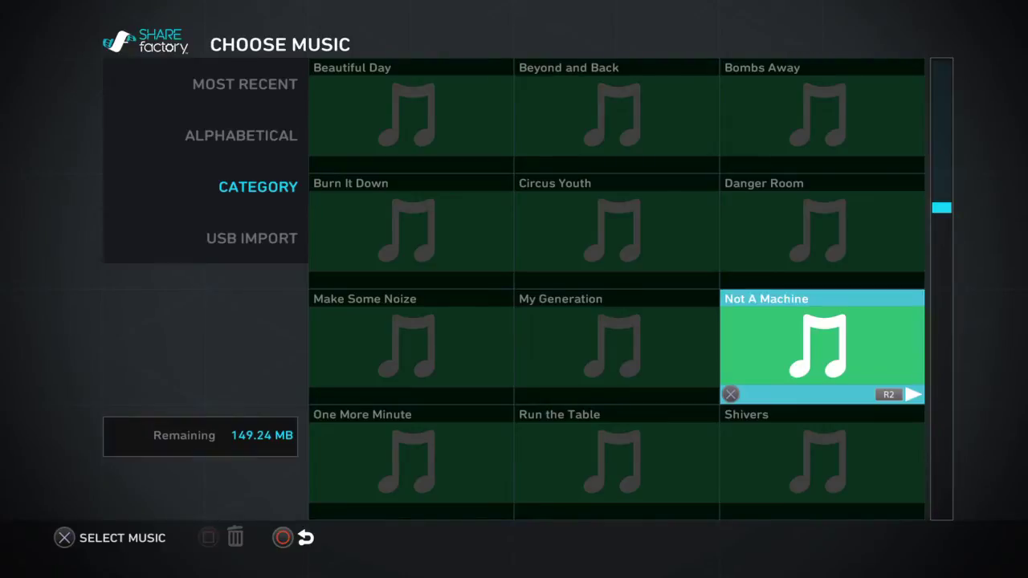
{"action": "key", "text": "r2"}
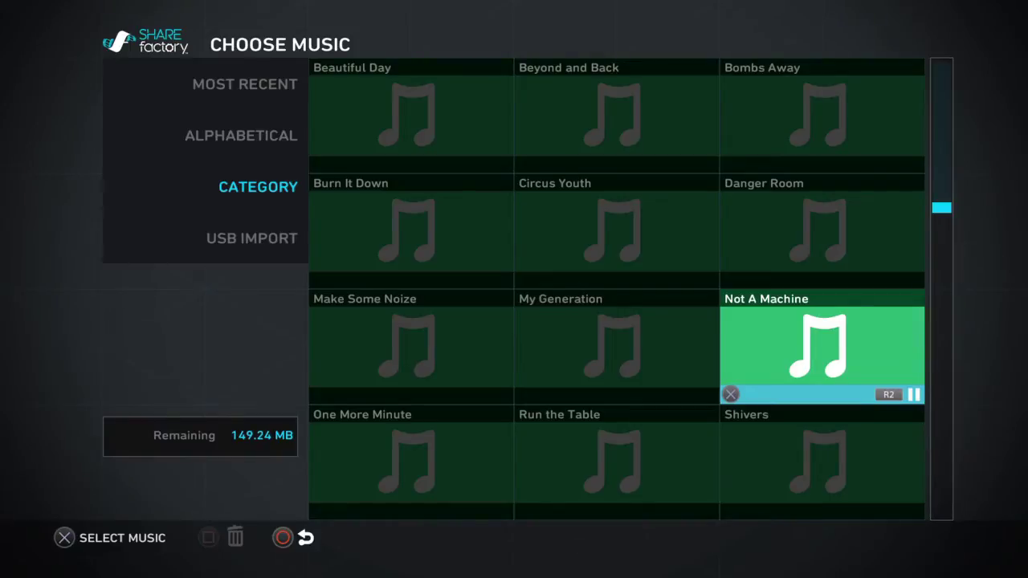
{"action": "key", "text": "r2"}
{"action": "key", "text": "Return"}
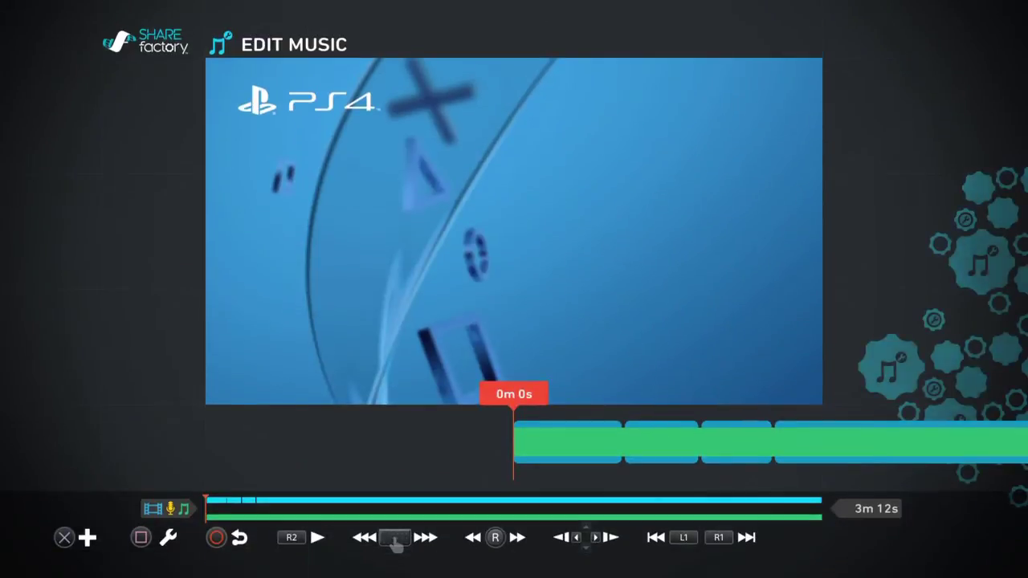
- Scrub along the timeline to compare where the video clips and the music end, stopping at the last clip's end
{"action": "key", "text": "Right"}
{"action": "key", "text": "Left"}
{"action": "key", "text": "Left"}
{"action": "key", "text": "Left"}
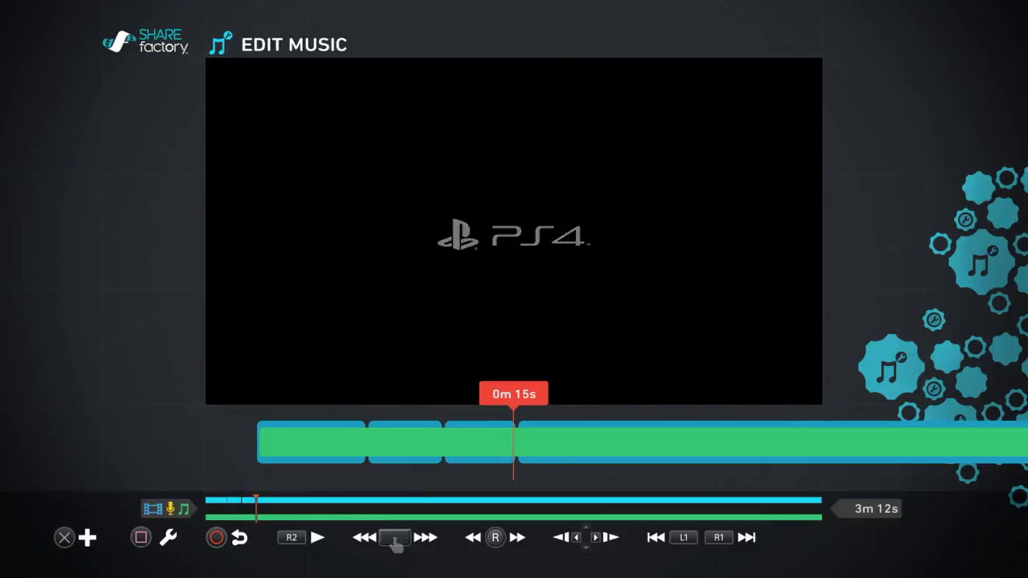
{"action": "key", "text": "Right"}
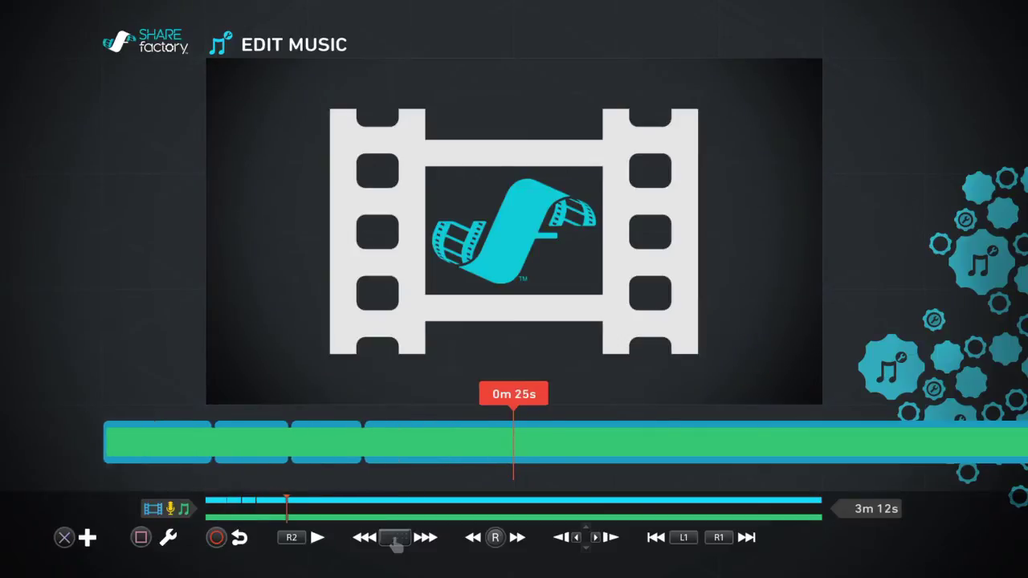
{"action": "key", "text": "Left"}
{"action": "key", "text": "Right"}
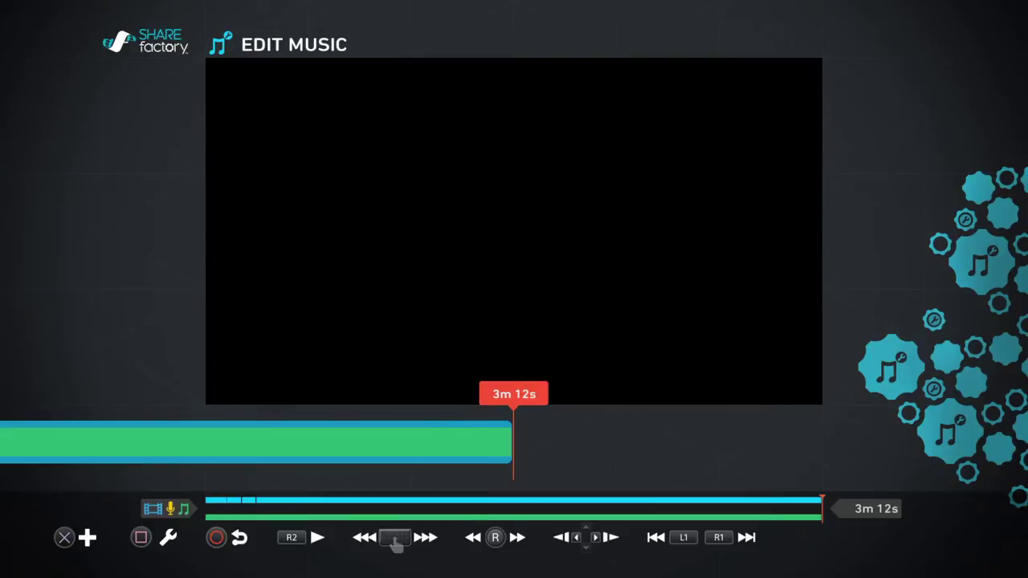
{"action": "key", "text": "Left"}
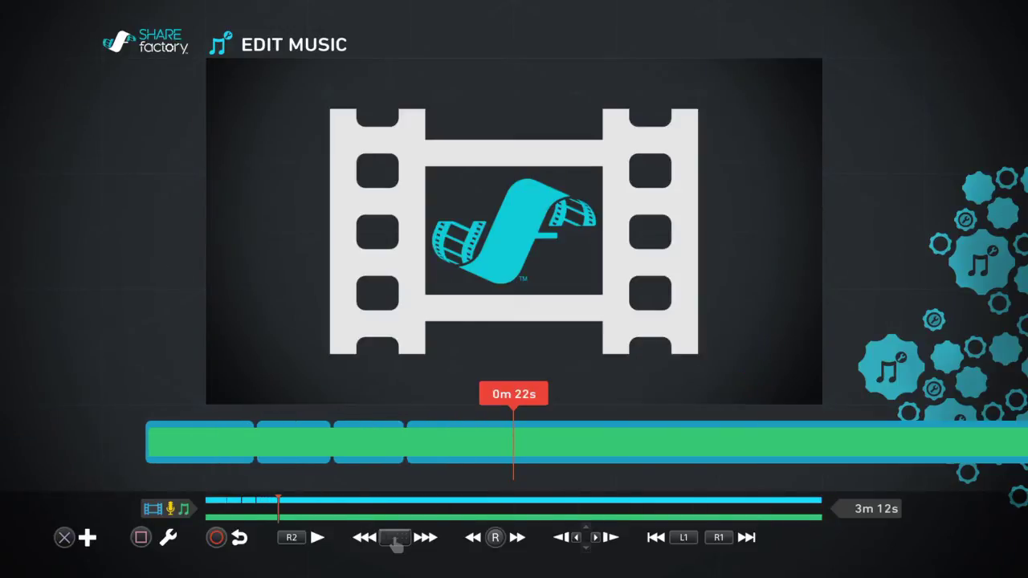
{"action": "key", "text": "Left"}
{"action": "key", "text": "Right"}
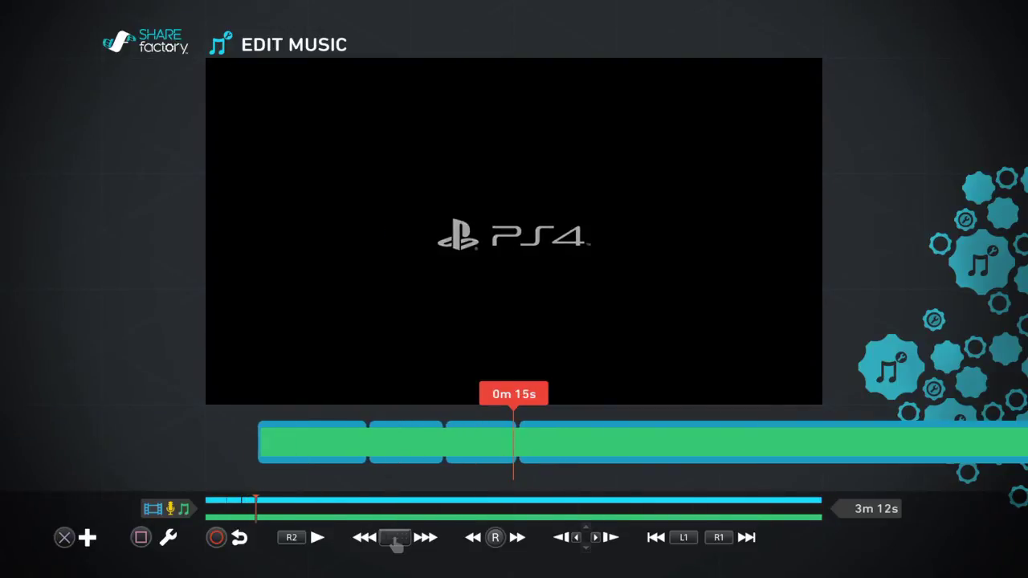
- Split the music at about 0m 15s, where the last video clip ends
{"action": "key", "text": "square"}
{"action": "key", "text": "Right"}
{"action": "key", "text": "Right"}
{"action": "key", "text": "Right"}
{"action": "key", "text": "Right"}
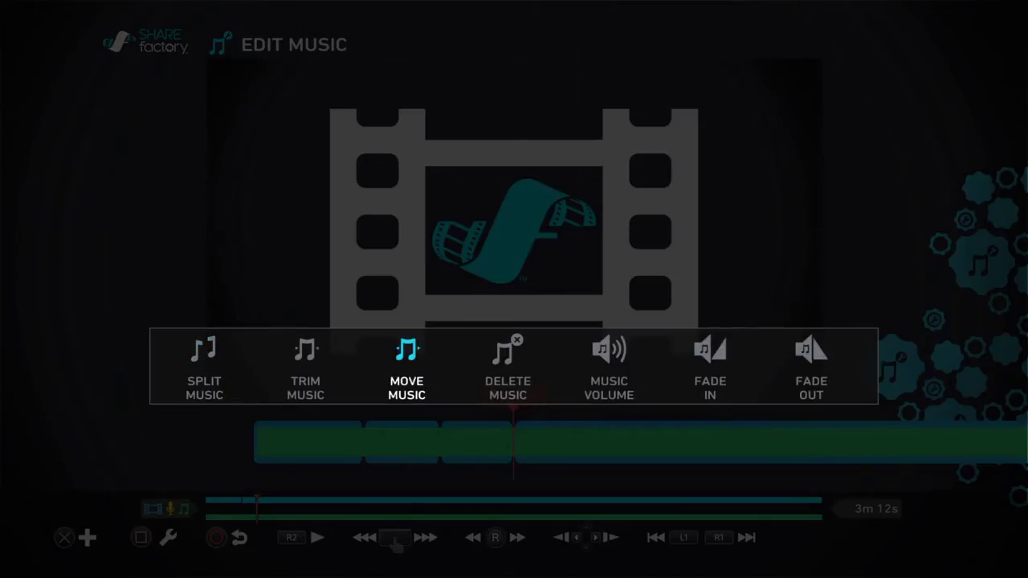
{"action": "key", "text": "Left"}
{"action": "key", "text": "Left"}
{"action": "key", "text": "Left"}
{"action": "key", "text": "Left"}
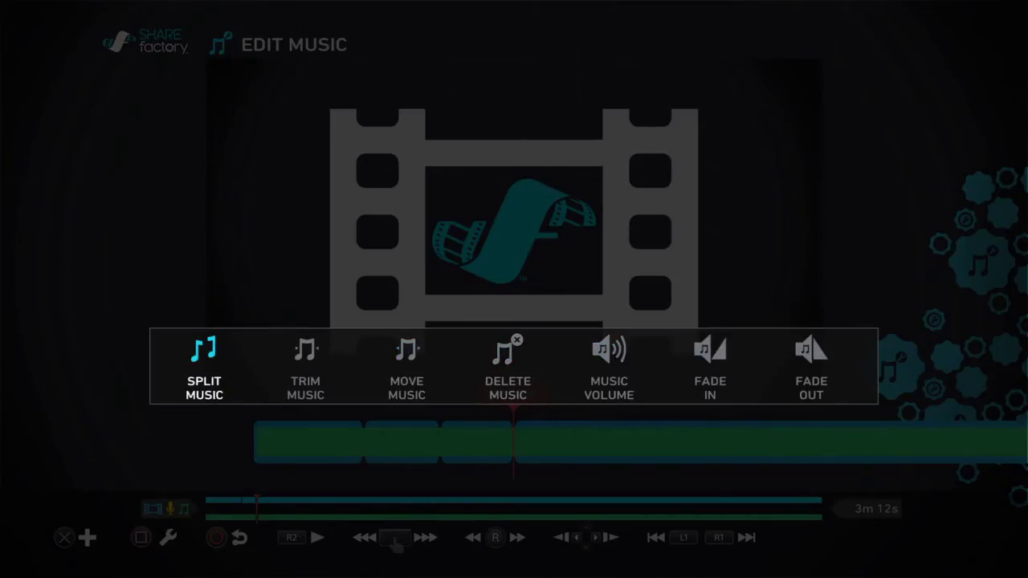
{"action": "key", "text": "Return"}
{"action": "key", "text": "Left"}
{"action": "key", "text": "Right"}
{"action": "key", "text": "Left"}
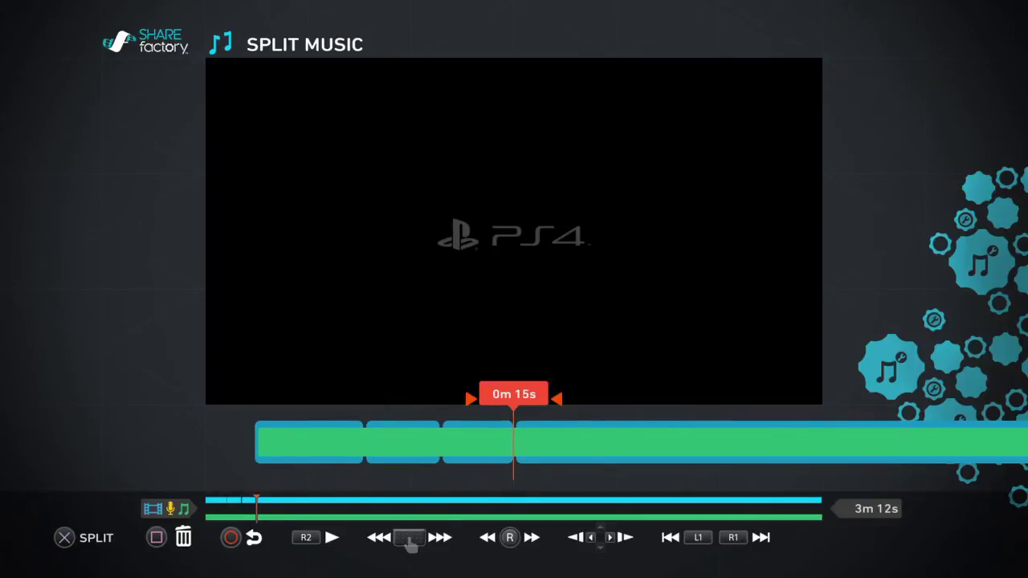
{"action": "key", "text": "Return"}
{"action": "key", "text": "Return"}
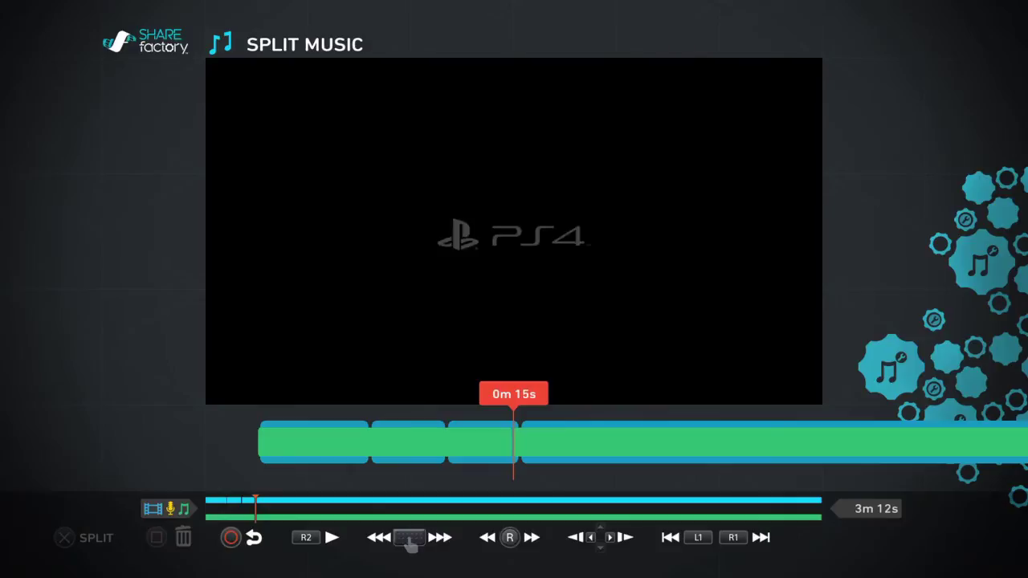
- Delete the section of music after the split and leave music splitting
{"action": "key", "text": "Right"}
{"action": "key", "text": "Right"}
{"action": "key", "text": "Right"}
{"action": "key", "text": "Right"}
{"action": "key", "text": "Right"}
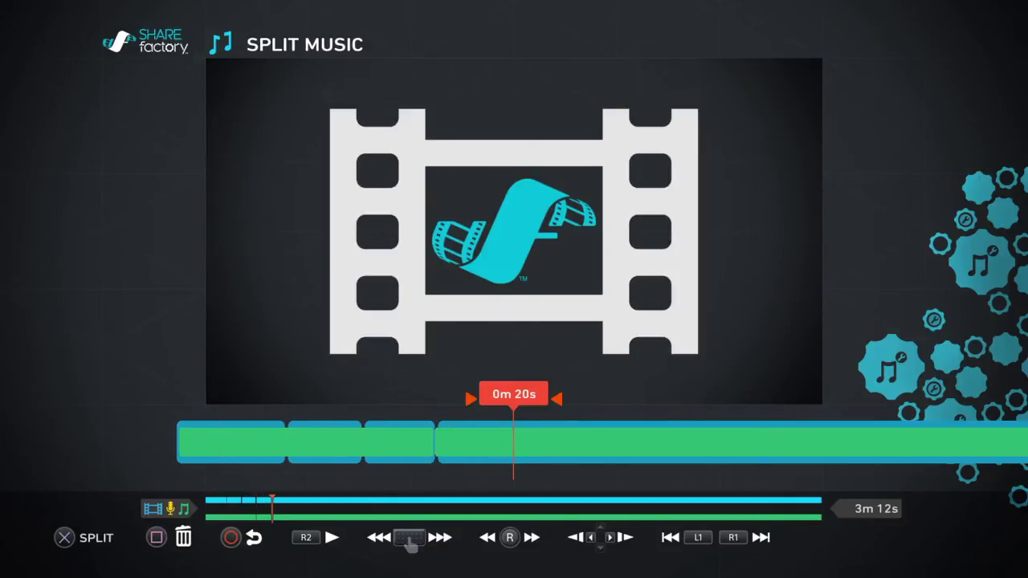
{"action": "key", "text": "Delete"}
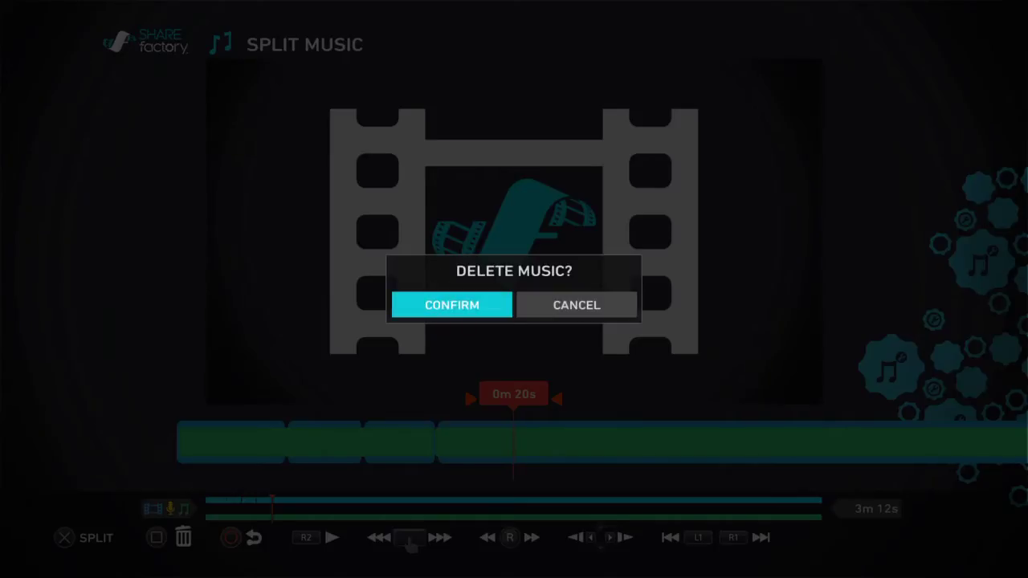
{"action": "key", "text": "Return"}
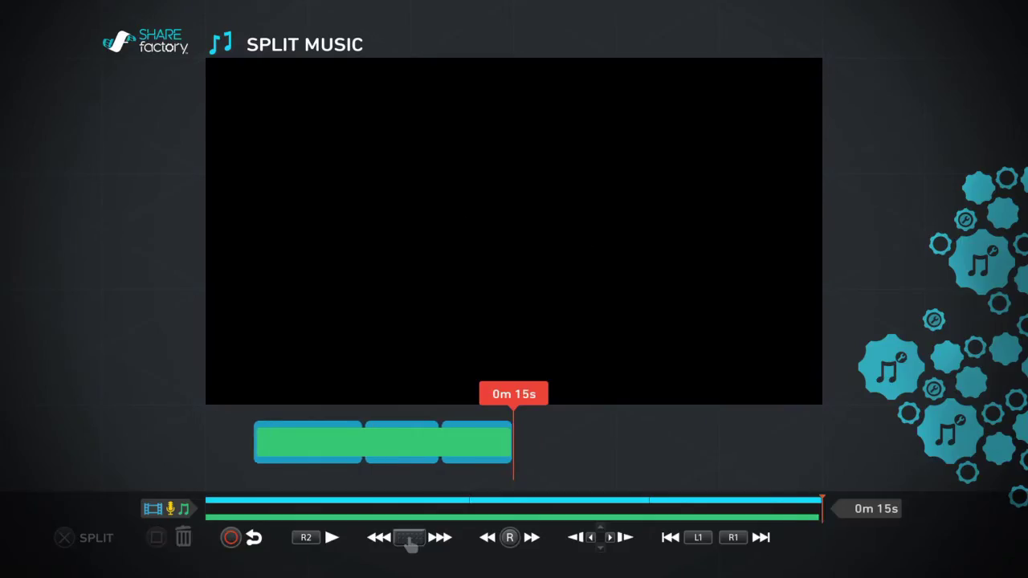
{"action": "key", "text": "Left"}
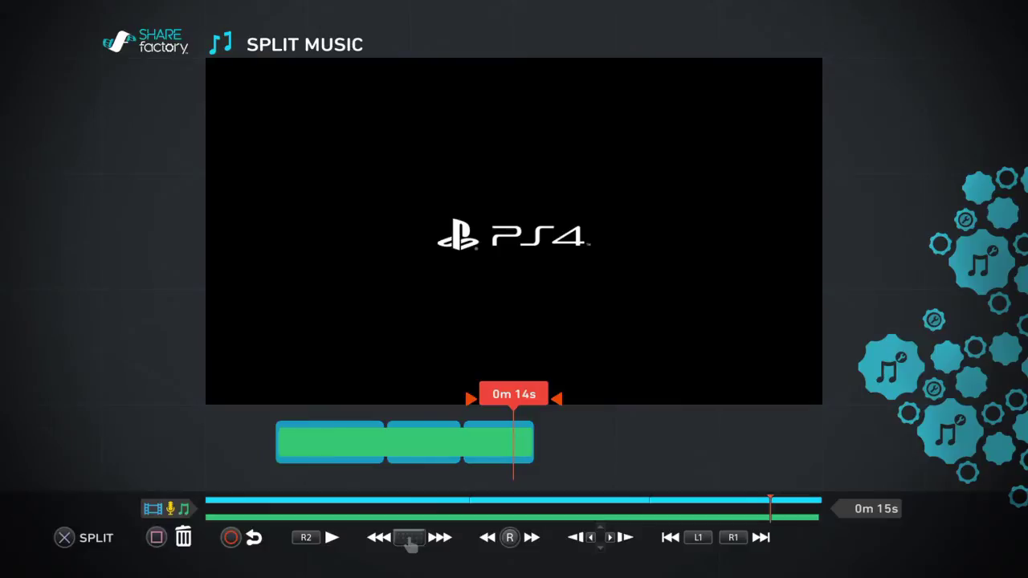
{"action": "key", "text": "Page_Up"}
{"action": "key", "text": "Escape"}
{"action": "key", "text": "Right"}
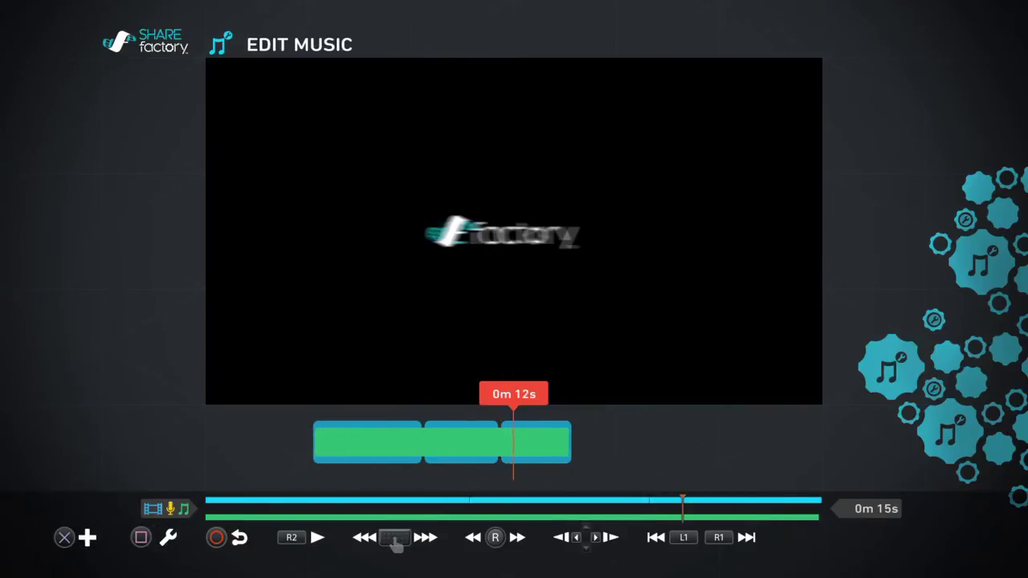
{"action": "key", "text": "Page_Down"}
{"action": "key", "text": "Left"}
{"action": "key", "text": "Right"}
{"action": "key", "text": "s"}
{"action": "key", "text": "Right"}
{"action": "key", "text": "Right"}
{"action": "key", "text": "Right"}
{"action": "key", "text": "Right"}
{"action": "key", "text": "Escape"}
{"action": "key", "text": "Left"}
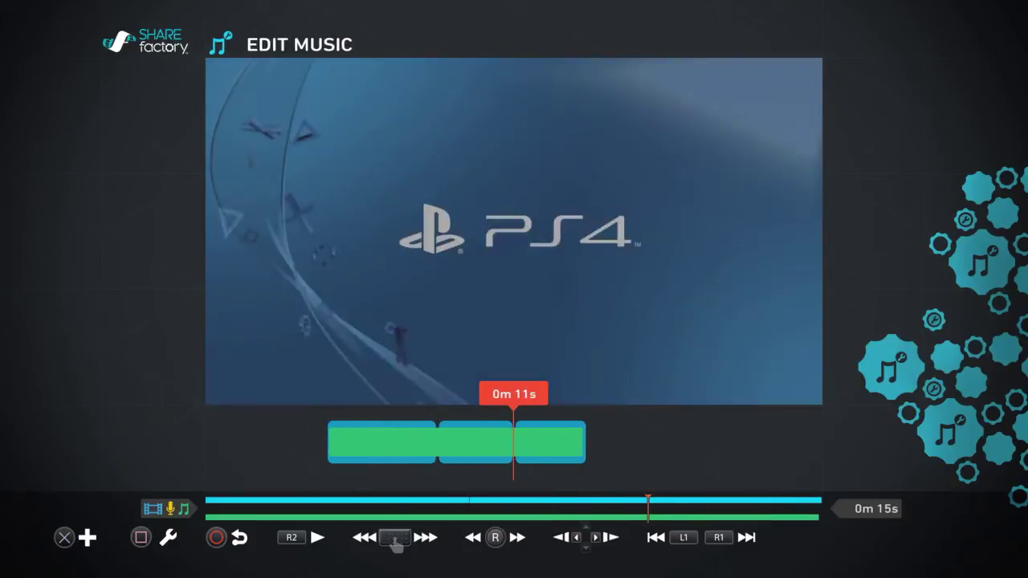
- Add a fade-in with a duration of 3.0 s to the music
{"action": "key", "text": "Left"}
{"action": "key", "text": "Return"}
{"action": "key", "text": "Right"}
{"action": "key", "text": "Right"}
{"action": "key", "text": "Right"}
{"action": "key", "text": "Right"}
{"action": "key", "text": "Return"}
{"action": "key", "text": "Right"}
{"action": "key", "text": "Right"}
{"action": "key", "text": "Right"}
{"action": "key", "text": "Right"}
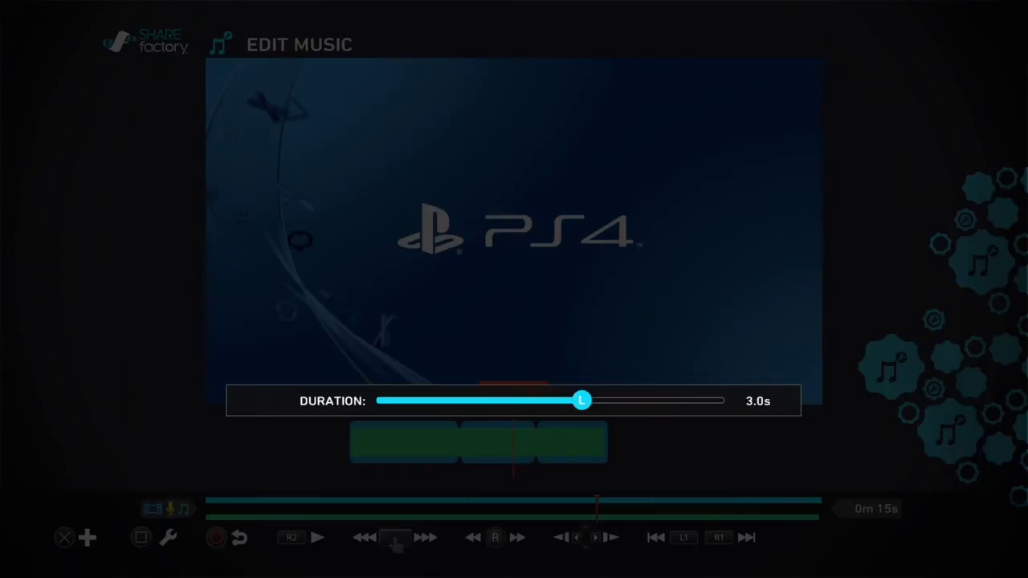
{"action": "key", "text": "Return"}
- Add a fade-out with a duration of 5.0 s to the music and return to the start of the timeline
{"action": "key", "text": "Right"}
{"action": "key", "text": "Left"}
{"action": "key", "text": "Right"}
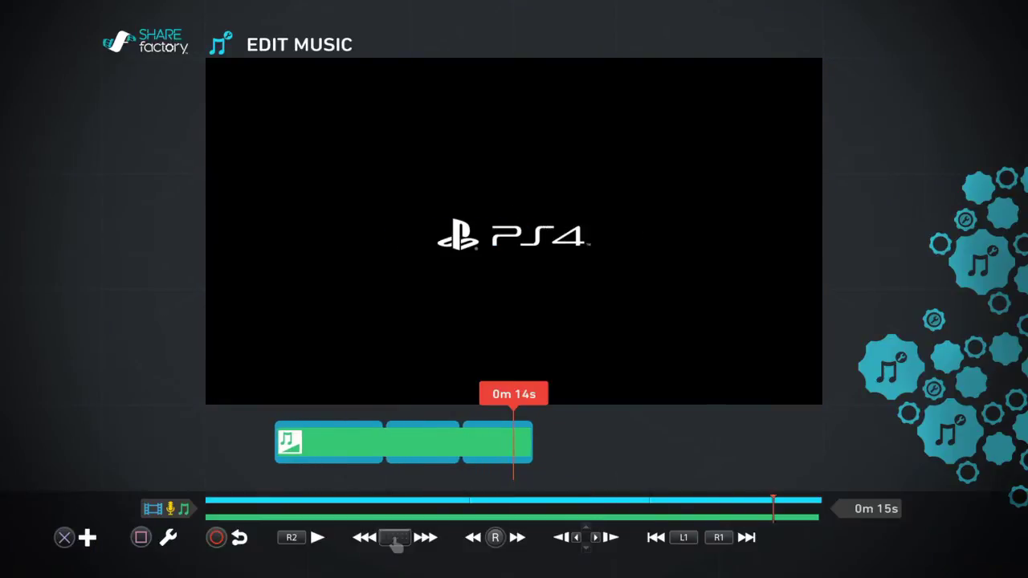
{"action": "key", "text": "Return"}
{"action": "key", "text": "Right"}
{"action": "key", "text": "Right"}
{"action": "key", "text": "Right"}
{"action": "key", "text": "Right"}
{"action": "key", "text": "Return"}
{"action": "key", "text": "Right"}
{"action": "key", "text": "Right"}
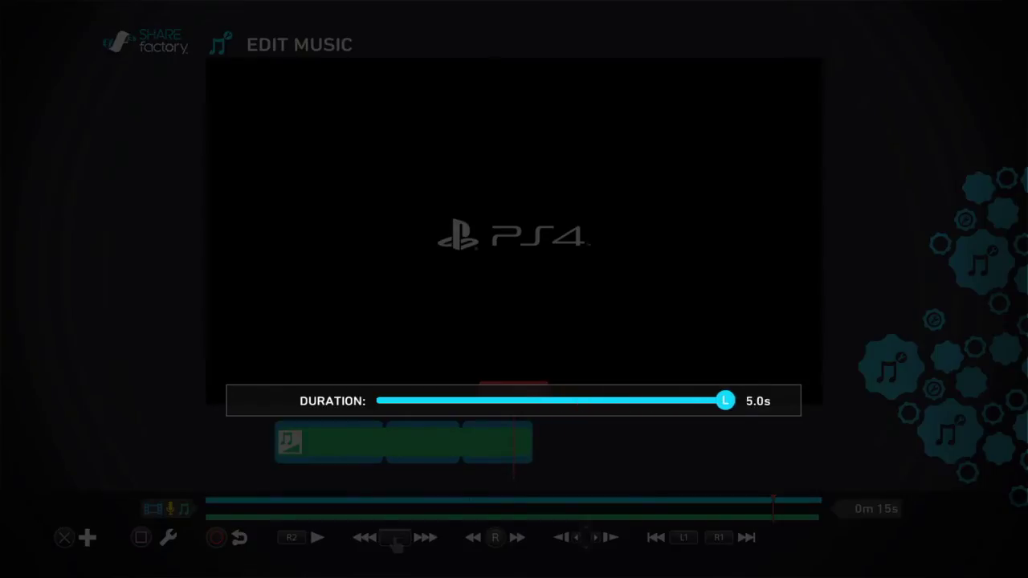
{"action": "key", "text": "Return"}
{"action": "key", "text": "Left"}
{"action": "key", "text": "Home"}
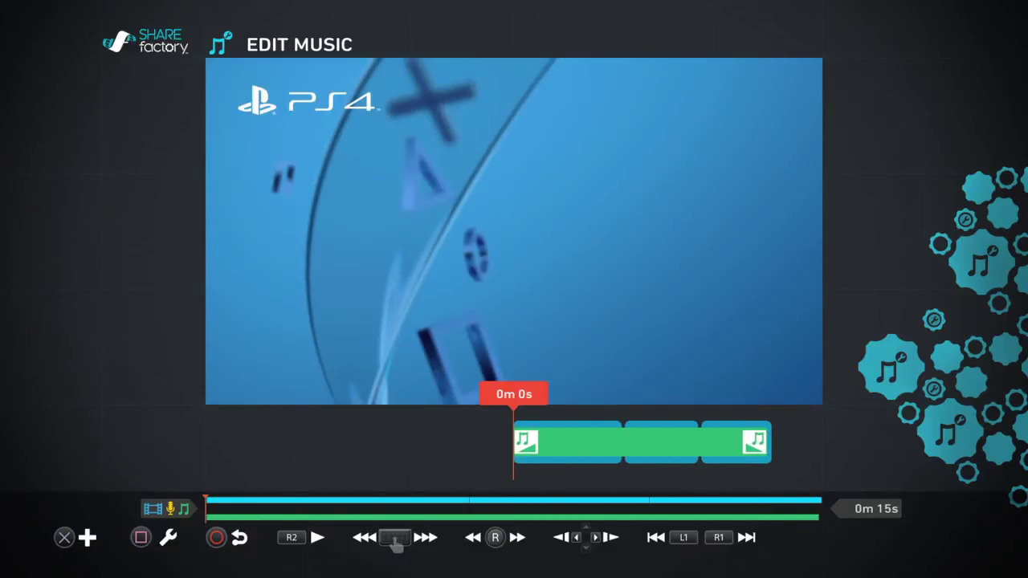